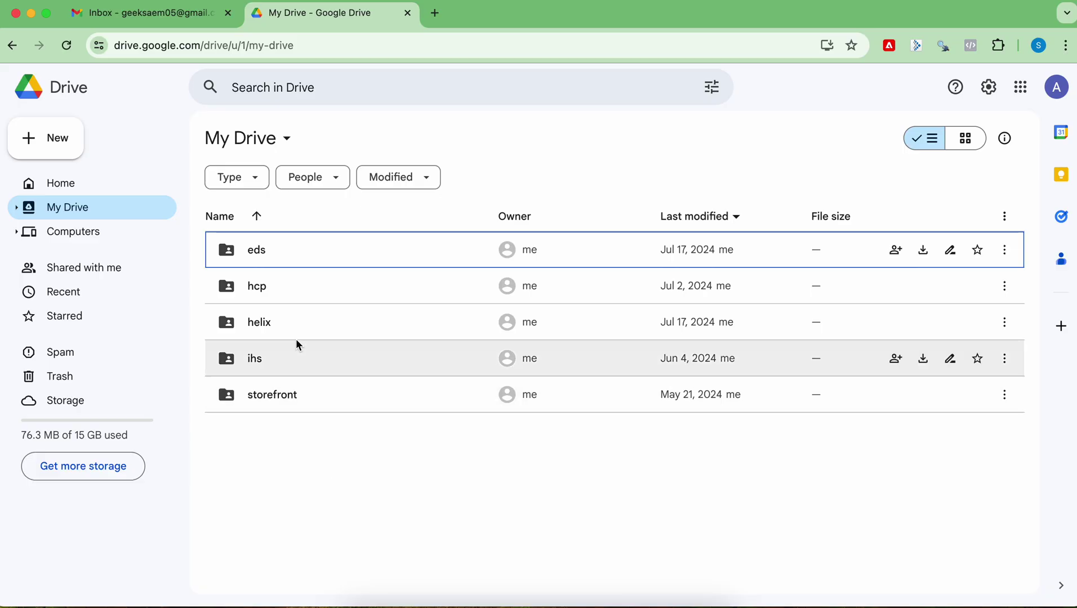
Open the helix folder in Drive and launch its query-index spreadsheet in Google Sheets
{"action": "double_click", "coordinate": [285, 325]}
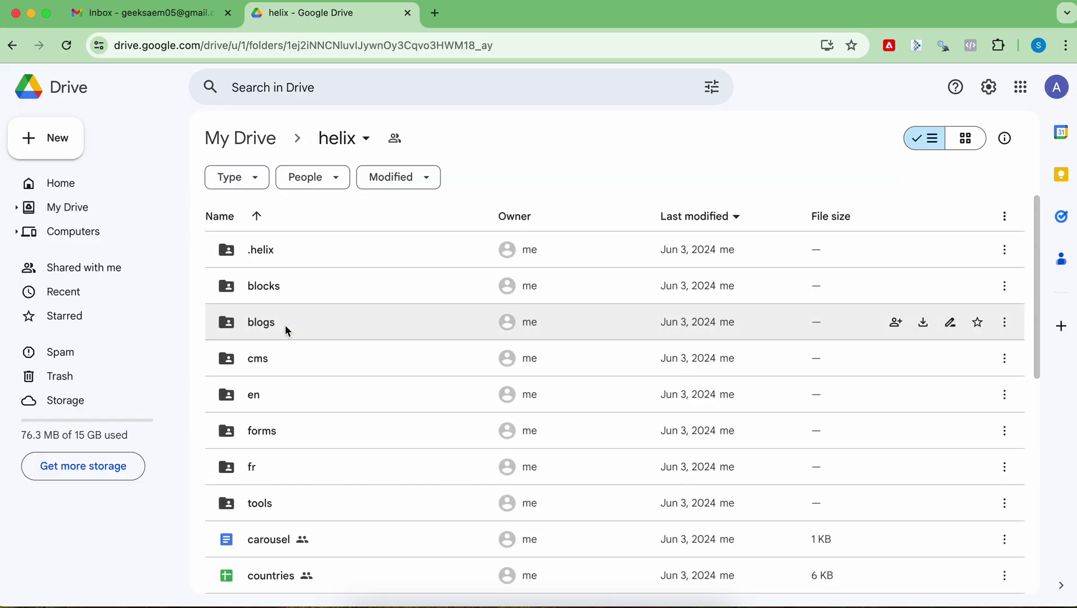
{"action": "scroll", "coordinate": [312, 423], "scroll_direction": "down", "scroll_amount": 3}
{"action": "scroll", "coordinate": [311, 428], "scroll_direction": "down", "scroll_amount": 7}
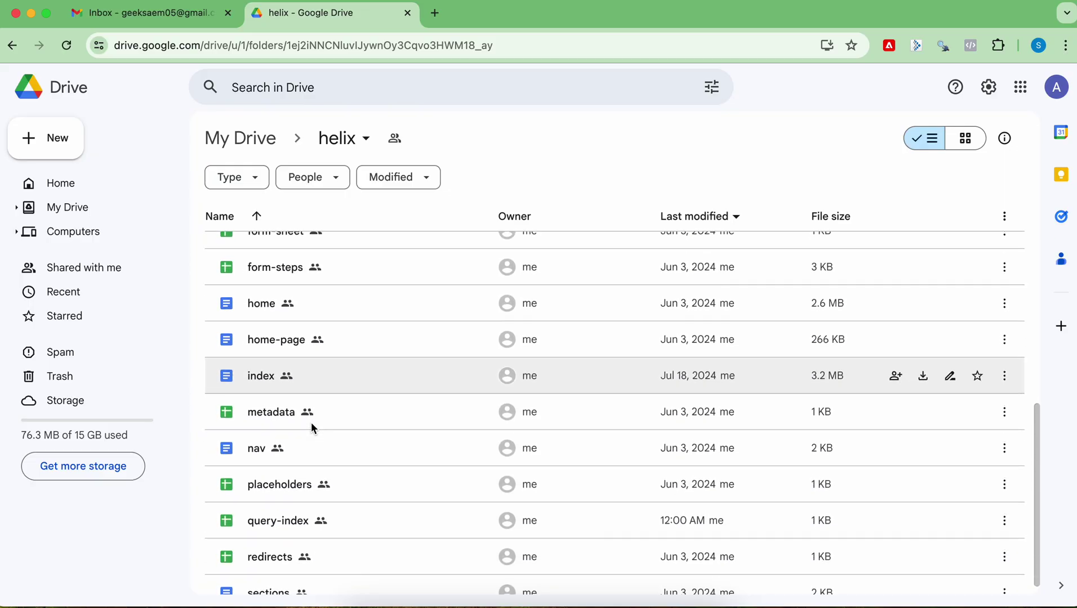
{"action": "double_click", "coordinate": [276, 510]}
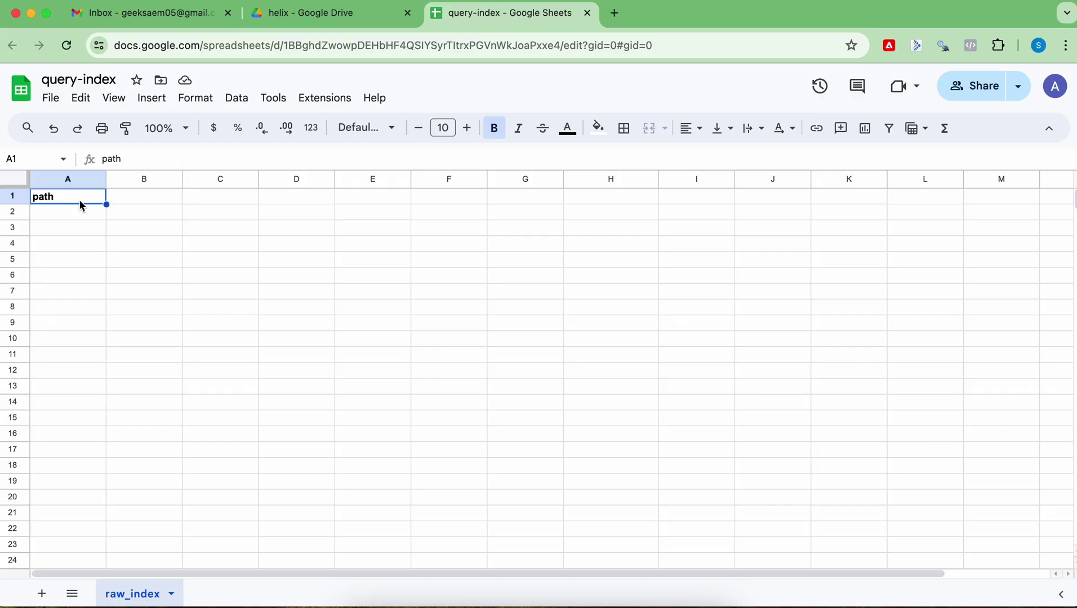
Show the AEM Sidekick on the query-index sheet, then open the home document
{"action": "left_click", "coordinate": [890, 46]}
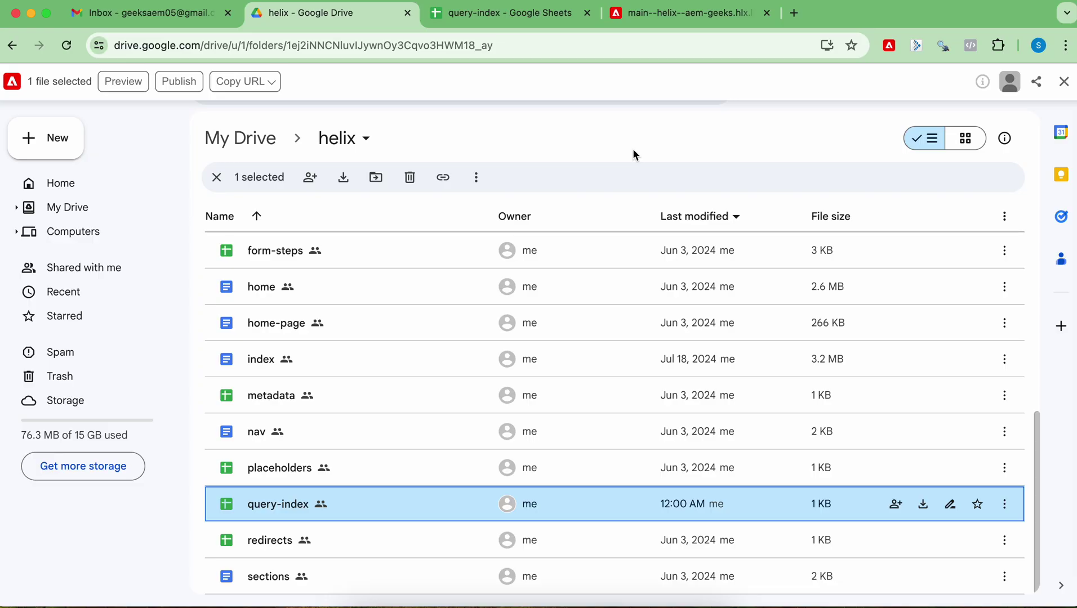
{"action": "double_click", "coordinate": [342, 289]}
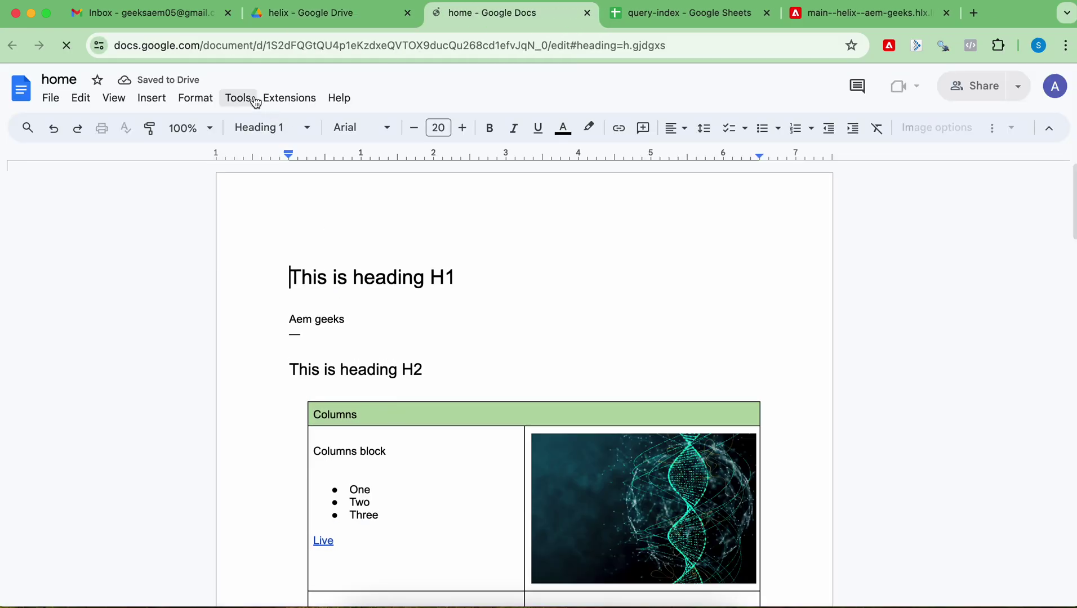
Use the Sidekick on the home document to generate its page preview
{"action": "left_click", "coordinate": [889, 48]}
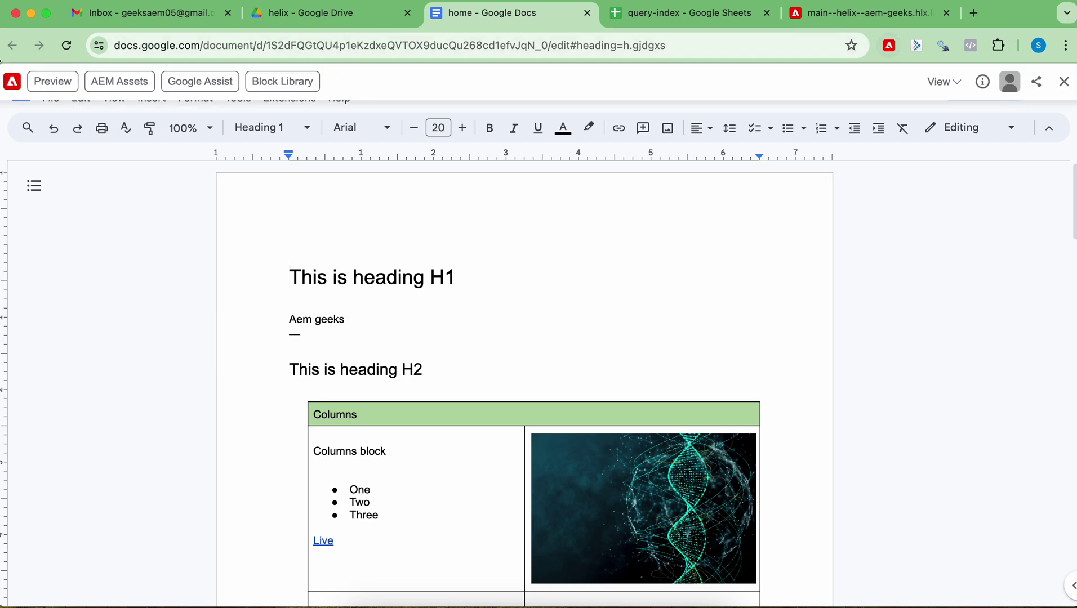
{"action": "left_click", "coordinate": [66, 85]}
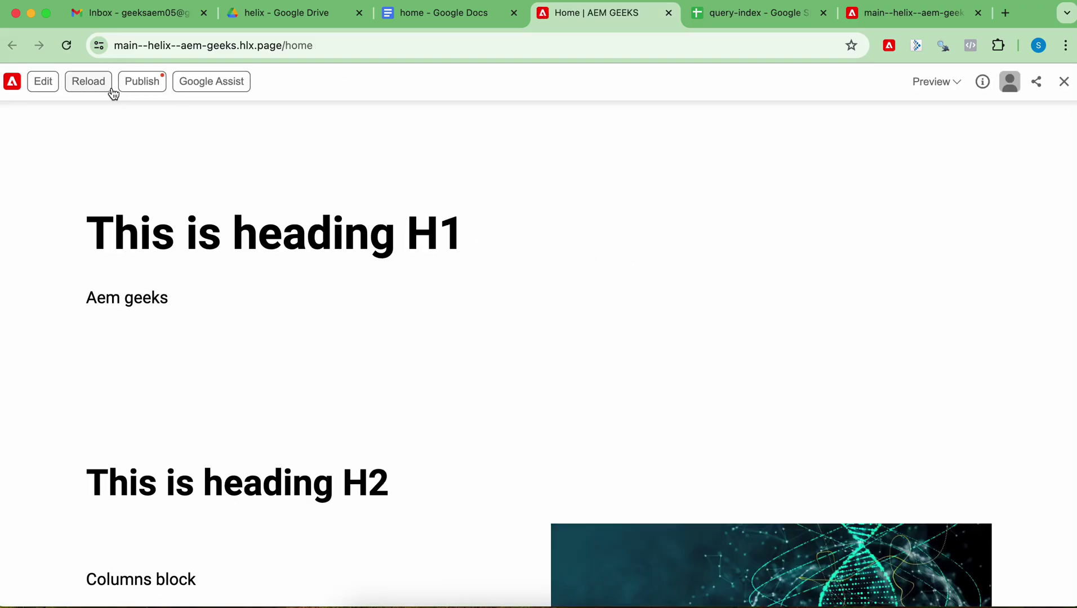
{"action": "left_click", "coordinate": [144, 82]}
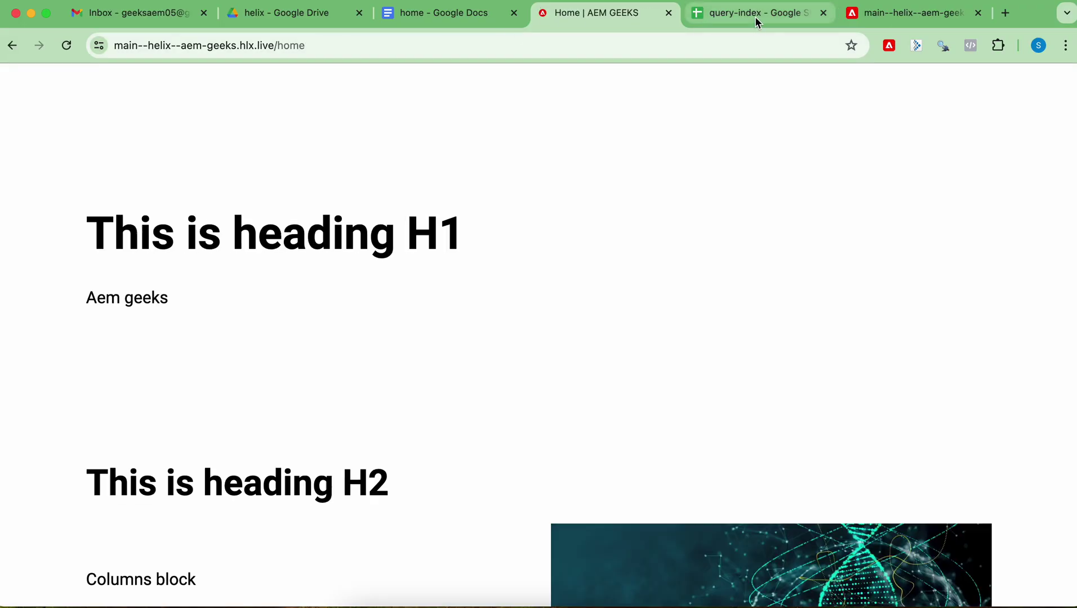
{"action": "left_click", "coordinate": [755, 17]}
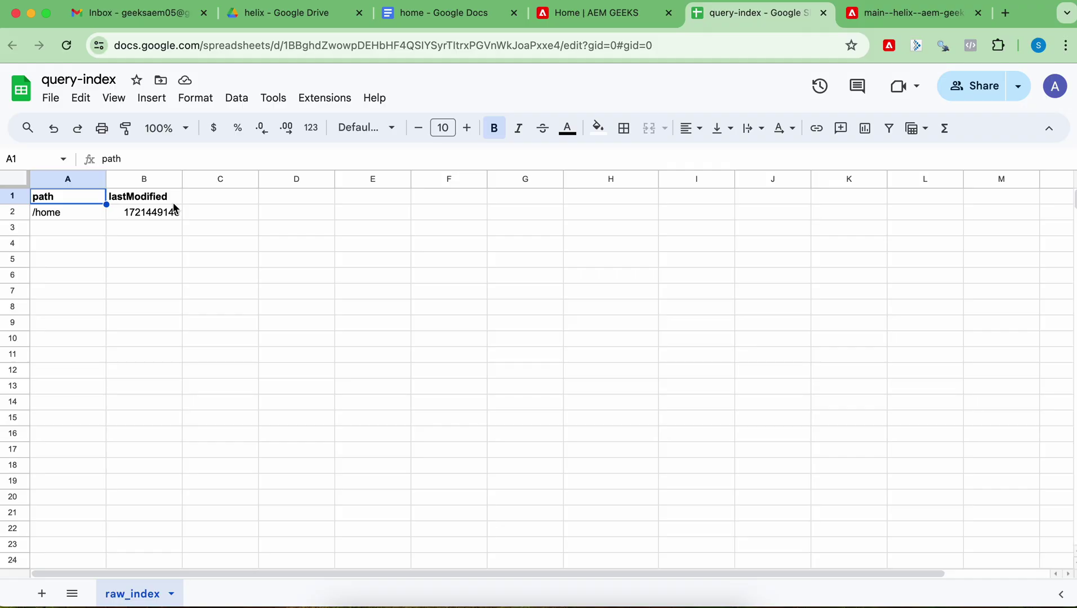
{"action": "left_click", "coordinate": [598, 12]}
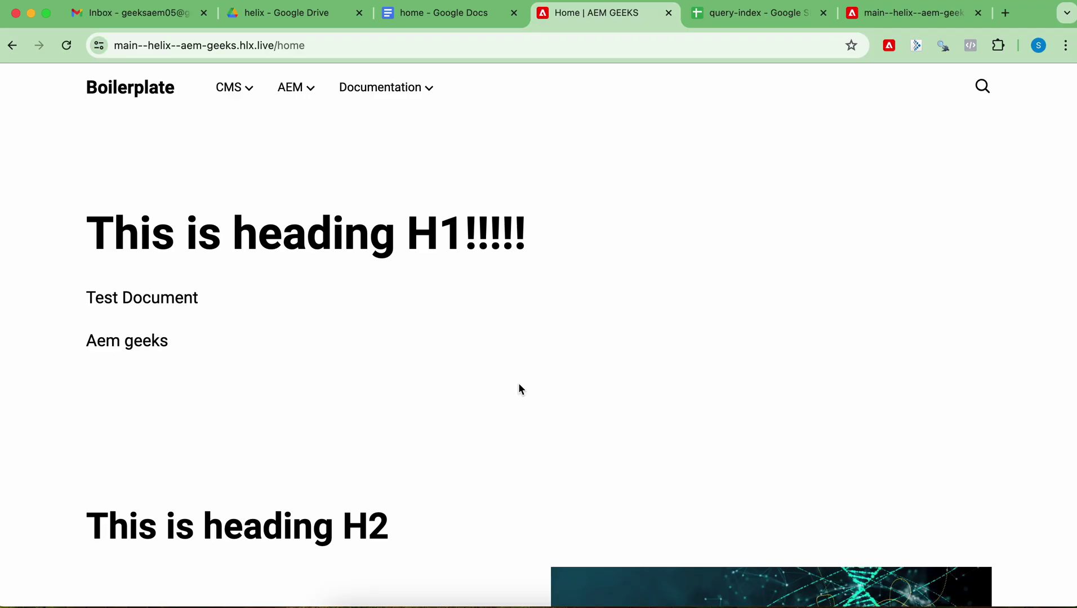
Read the home page's head meta tags in DevTools and add title, description, image, category, date, tags, theme headers
{"action": "key", "text": "super+alt+j"}
{"action": "left_click", "coordinate": [8, 323]}
{"action": "left_click", "coordinate": [179, 225]}
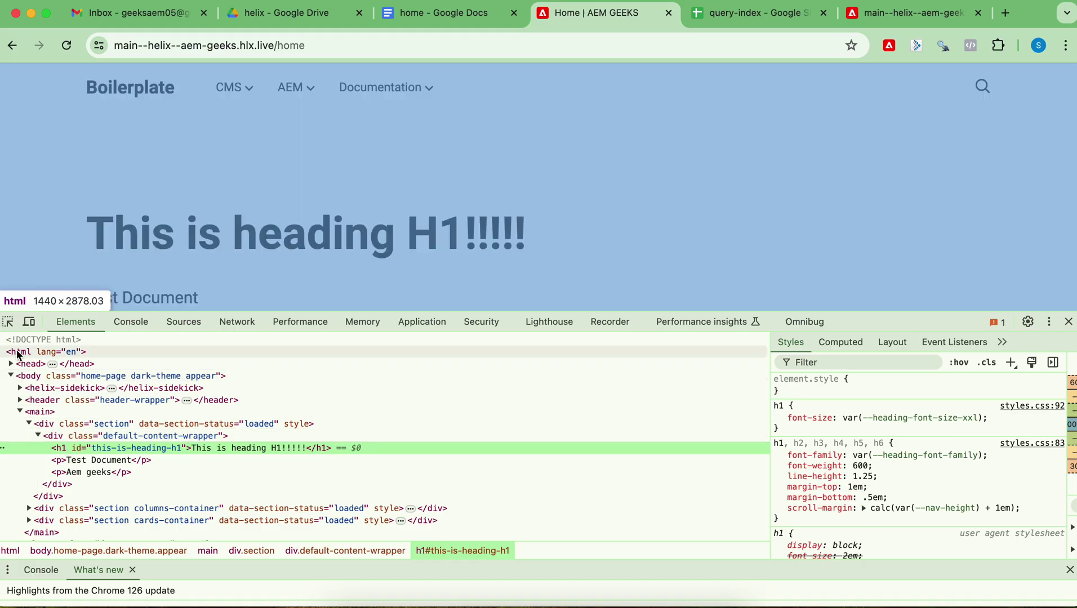
{"action": "left_click", "coordinate": [20, 364]}
{"action": "left_click", "coordinate": [11, 364]}
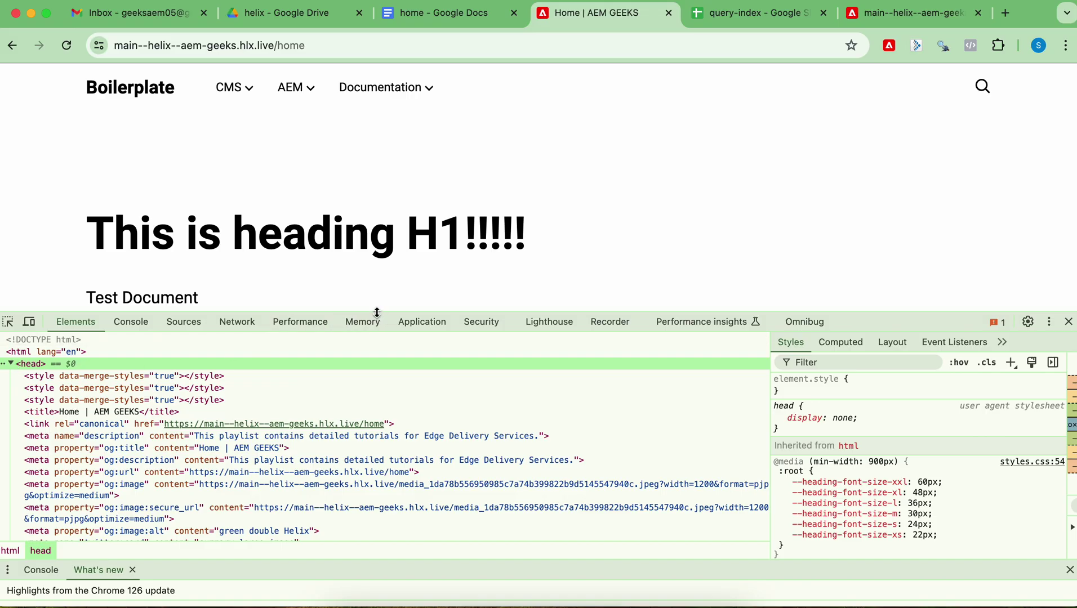
{"action": "left_click_drag", "start_coordinate": [377, 313], "coordinate": [371, 220]}
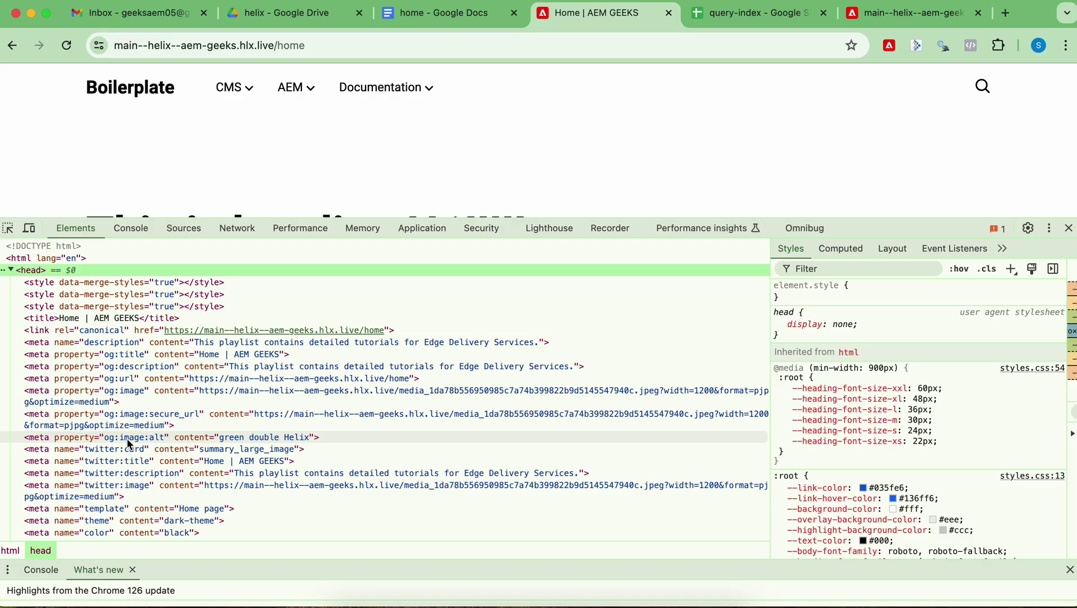
{"action": "left_click", "coordinate": [720, 13]}
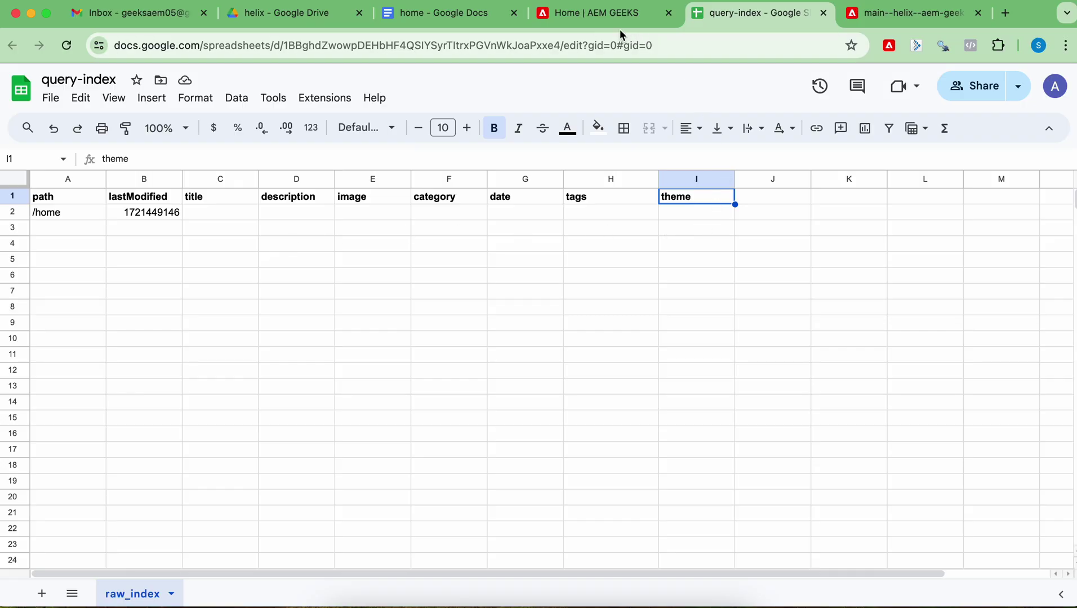
{"action": "left_click", "coordinate": [613, 13]}
Preview the query-index sheet so query-index.json lists /home with empty metadata fields
{"action": "scroll", "coordinate": [246, 398], "scroll_direction": "down", "scroll_amount": 5}
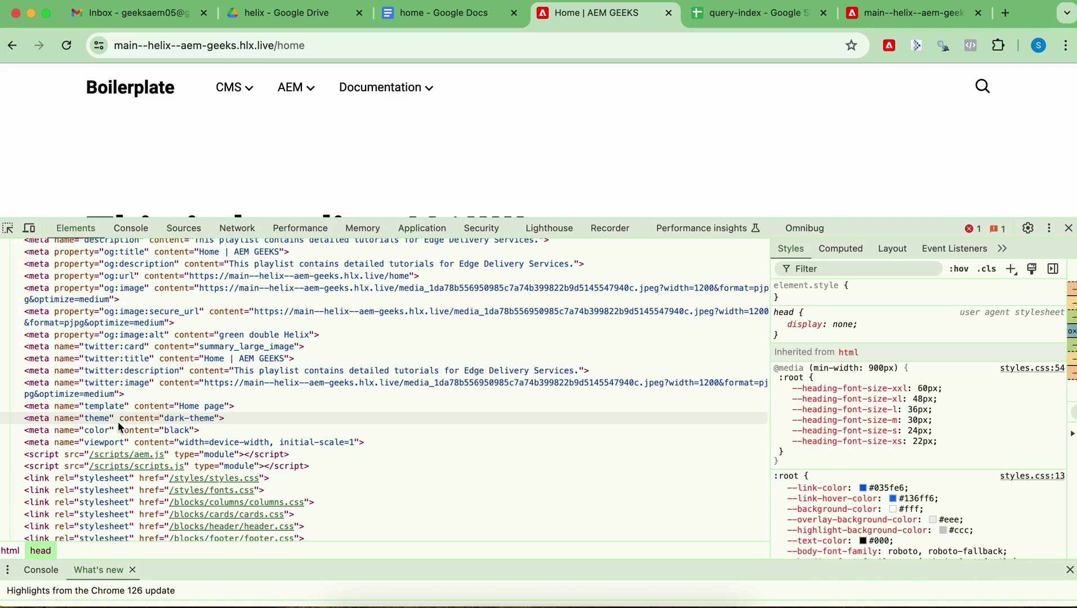
{"action": "scroll", "coordinate": [120, 428], "scroll_direction": "up", "scroll_amount": 2}
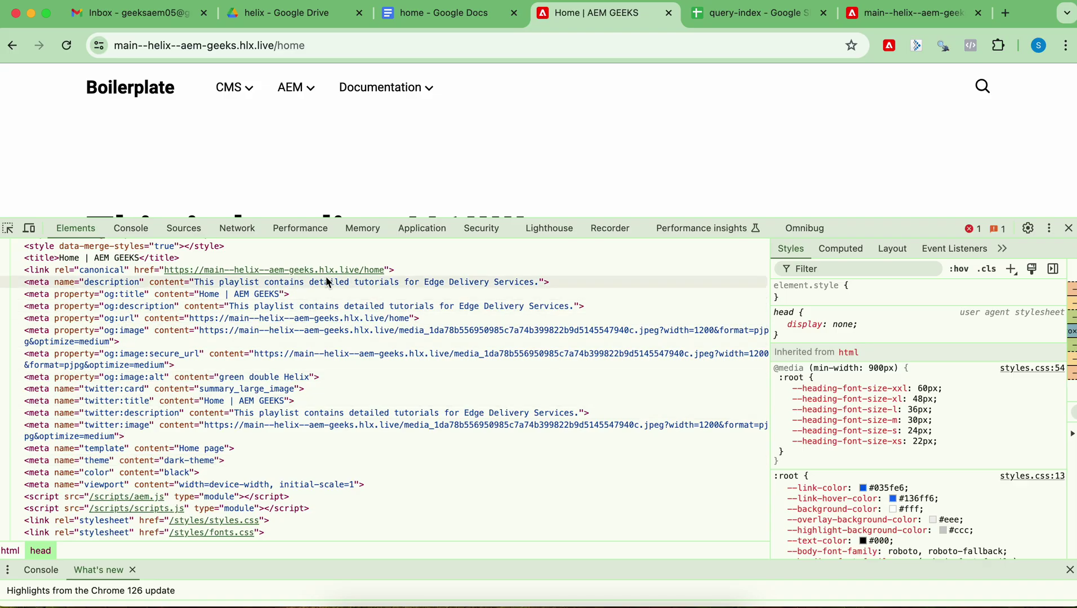
{"action": "left_click", "coordinate": [748, 21]}
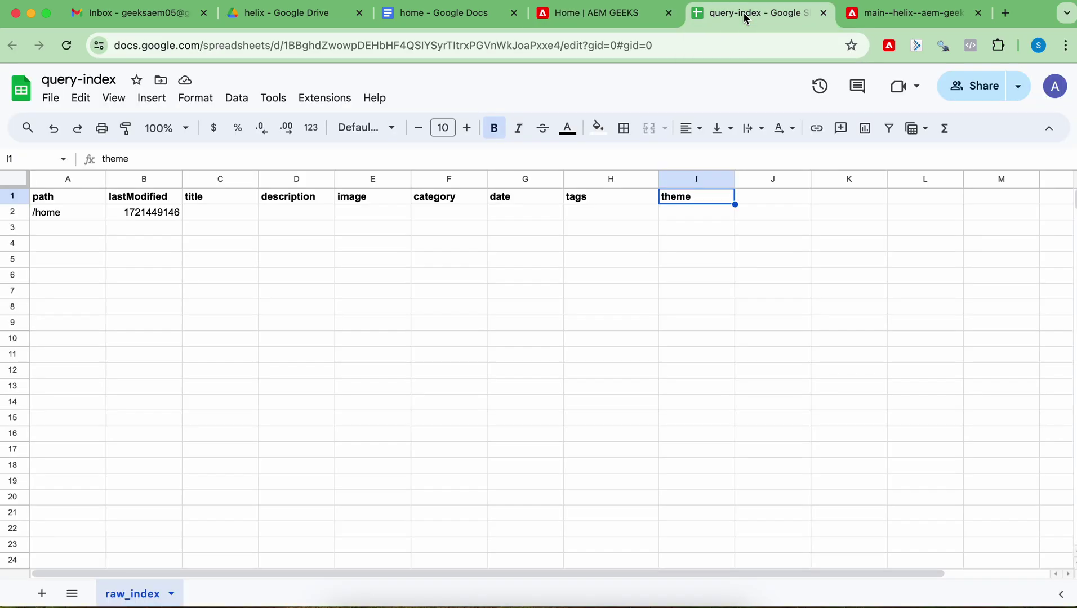
{"action": "left_click", "coordinate": [889, 48]}
{"action": "left_click", "coordinate": [58, 81]}
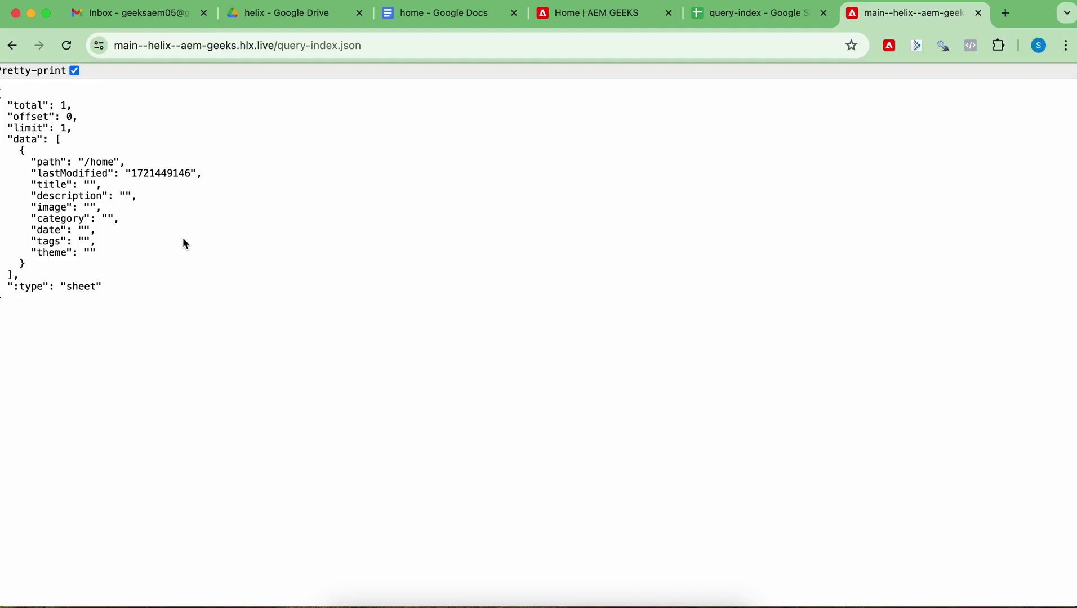
{"action": "left_click", "coordinate": [727, 17]}
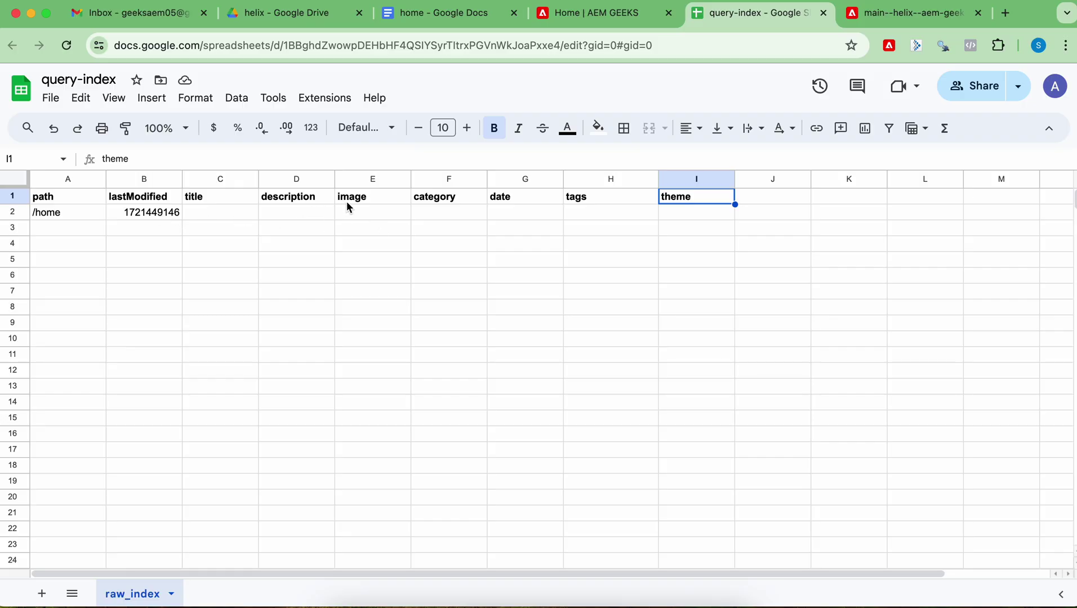
Review the single /home entry in query-index.json, then return to the home document
{"action": "left_click", "coordinate": [889, 13]}
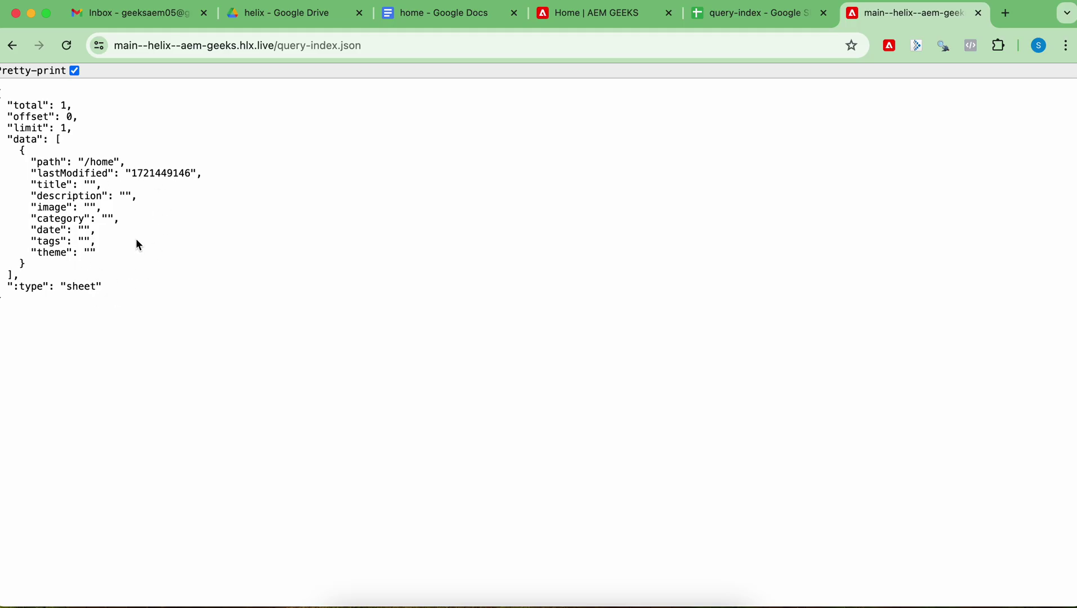
{"action": "left_click", "coordinate": [431, 15]}
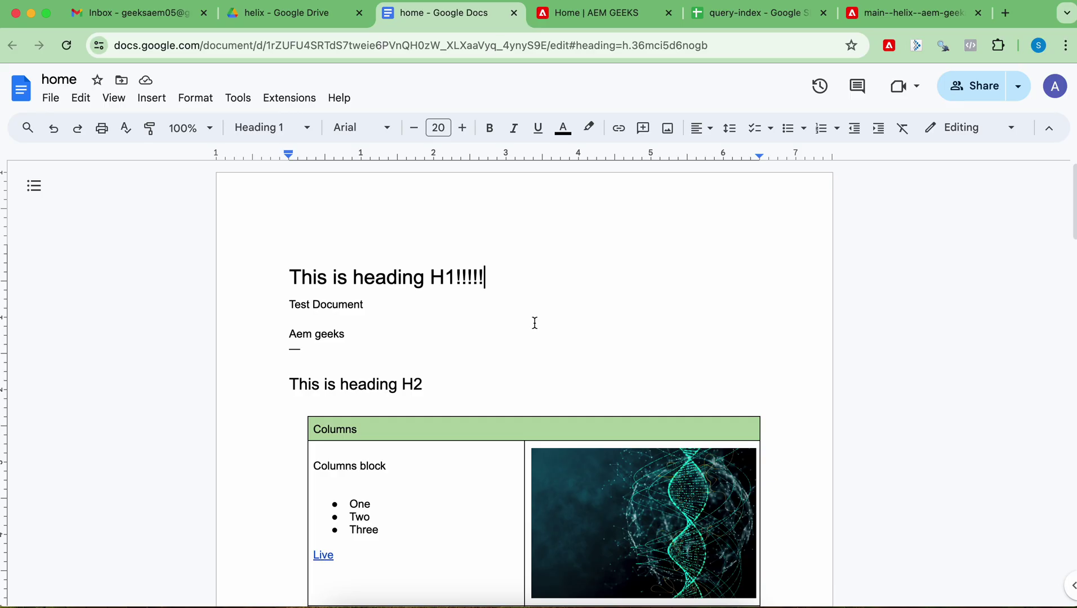
Append '!!!!!!!!' to the H1 heading, then preview and republish the home page
{"action": "type", "text": "!!!!!!!!"}
{"action": "key", "text": "Down"}
{"action": "key", "text": "Down"}
{"action": "key", "text": "Down"}
{"action": "key", "text": "Down"}
{"action": "key", "text": "Down"}
{"action": "key", "text": "Down"}
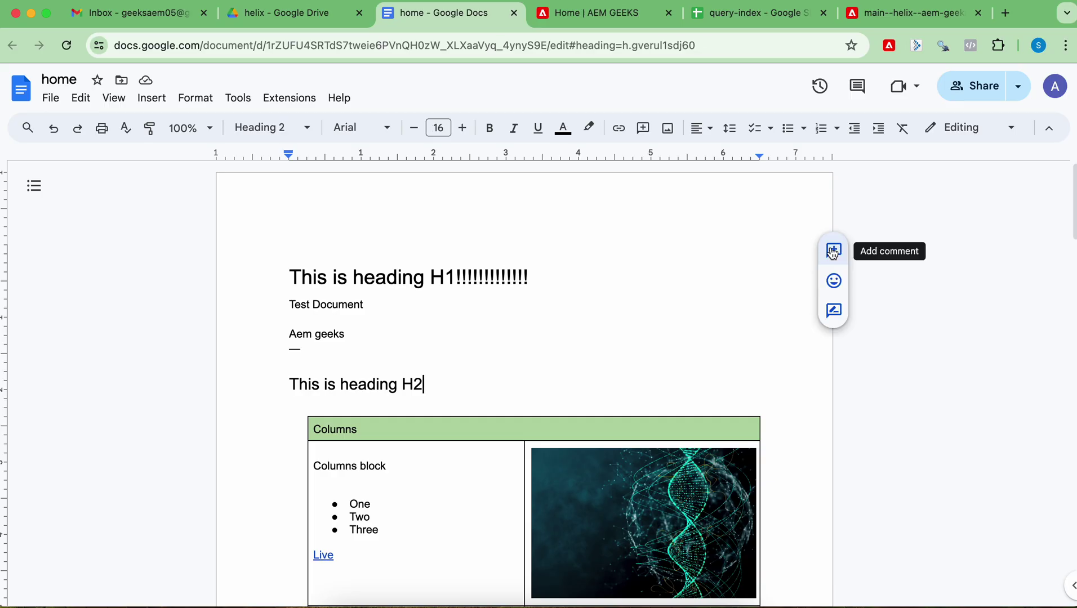
{"action": "left_click", "coordinate": [889, 45]}
{"action": "left_click", "coordinate": [56, 81]}
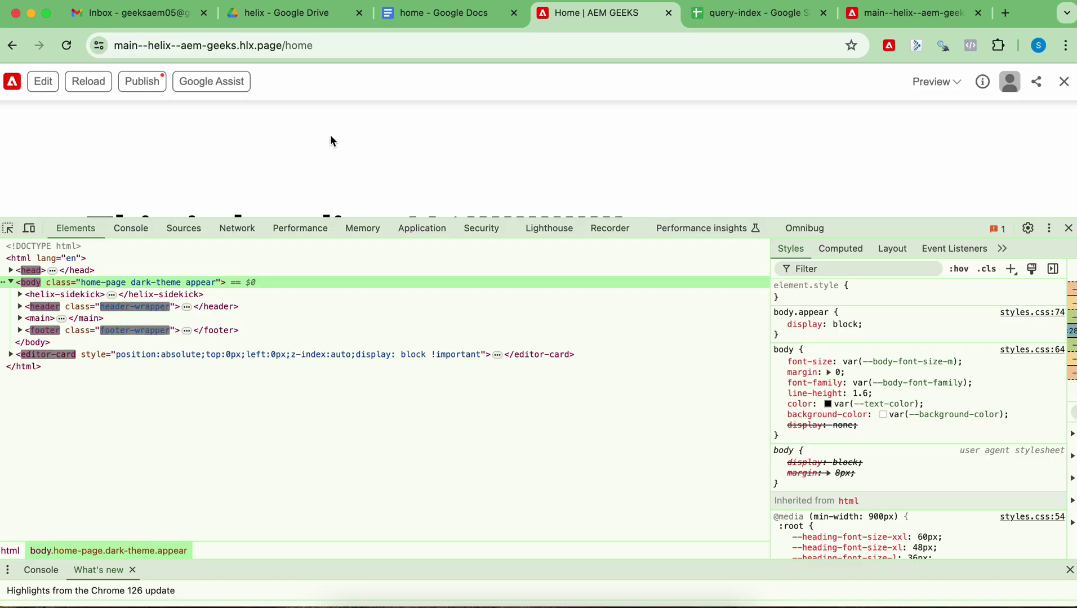
{"action": "left_click", "coordinate": [1069, 231]}
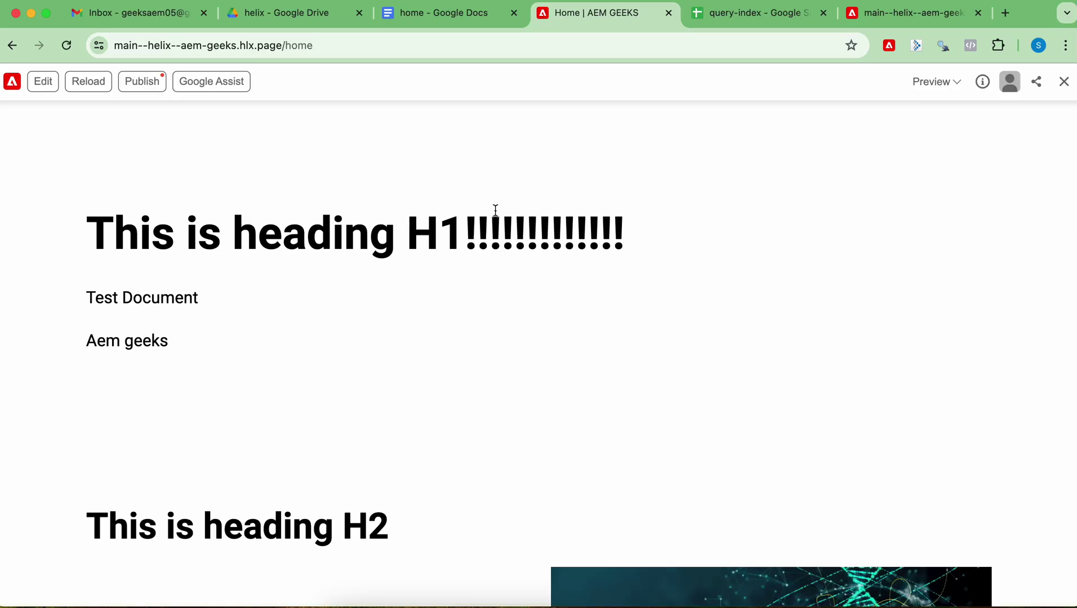
{"action": "left_click", "coordinate": [142, 82]}
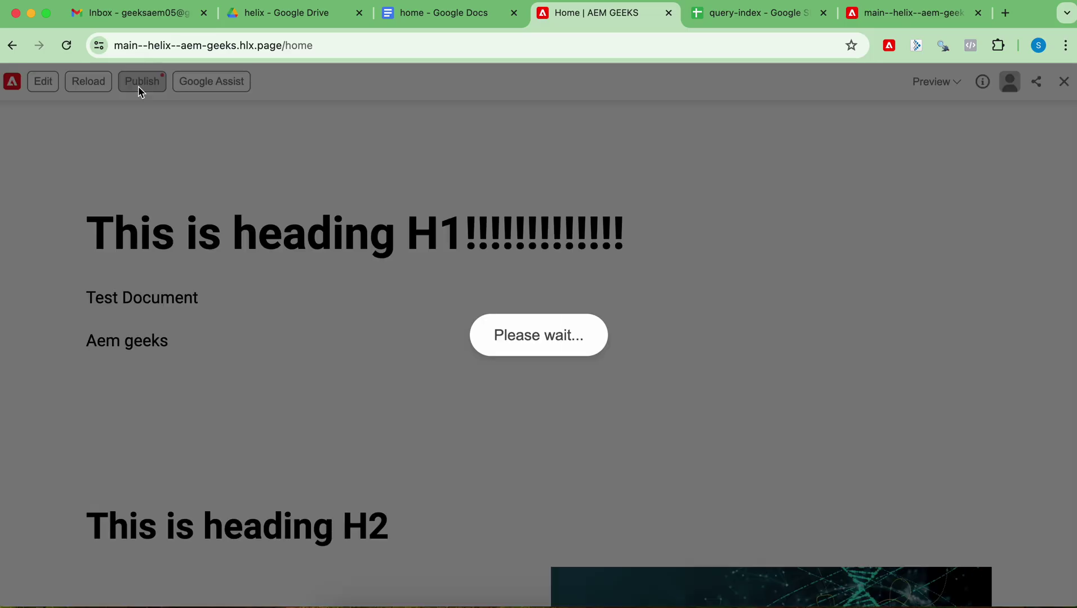
{"action": "left_click", "coordinate": [776, 15]}
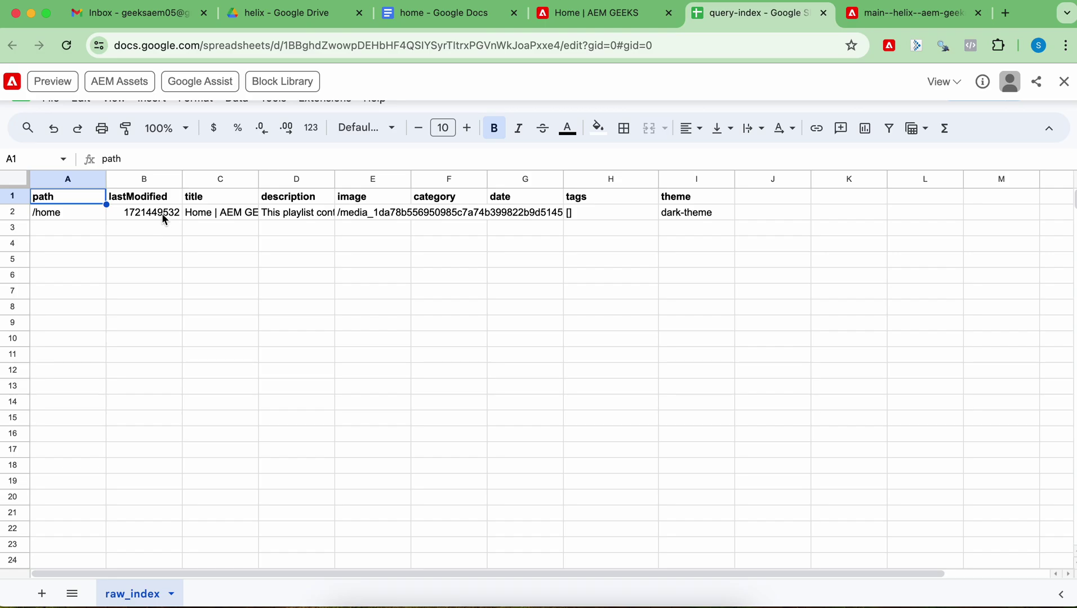
Check the filled title column, then reload and pretty-print query-index.json showing 'Home | AEM GEEKS' and dark-theme
{"action": "left_click", "coordinate": [228, 200]}
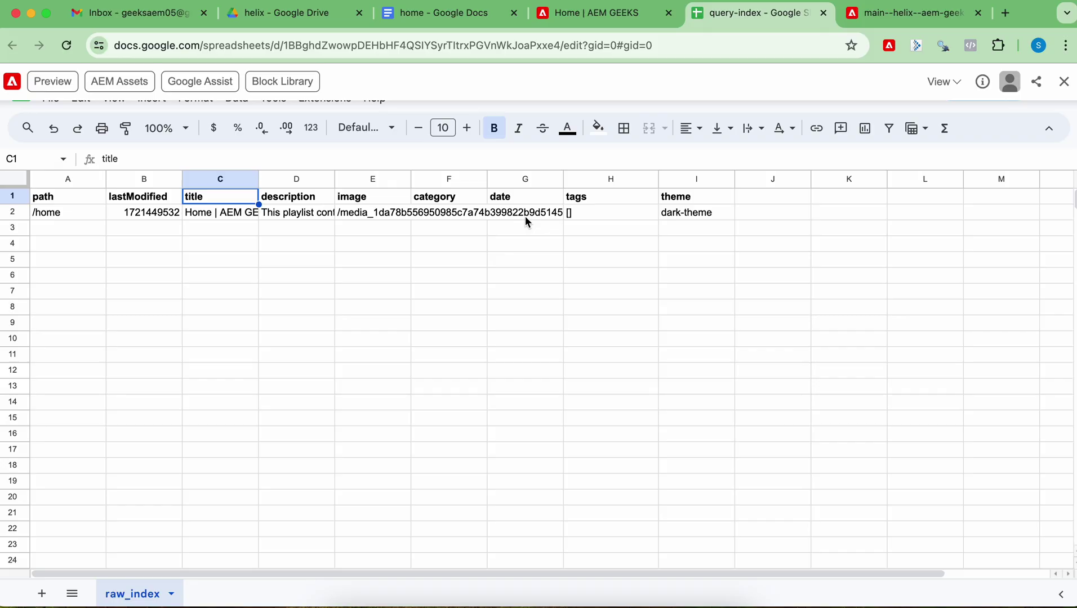
{"action": "left_click", "coordinate": [909, 21]}
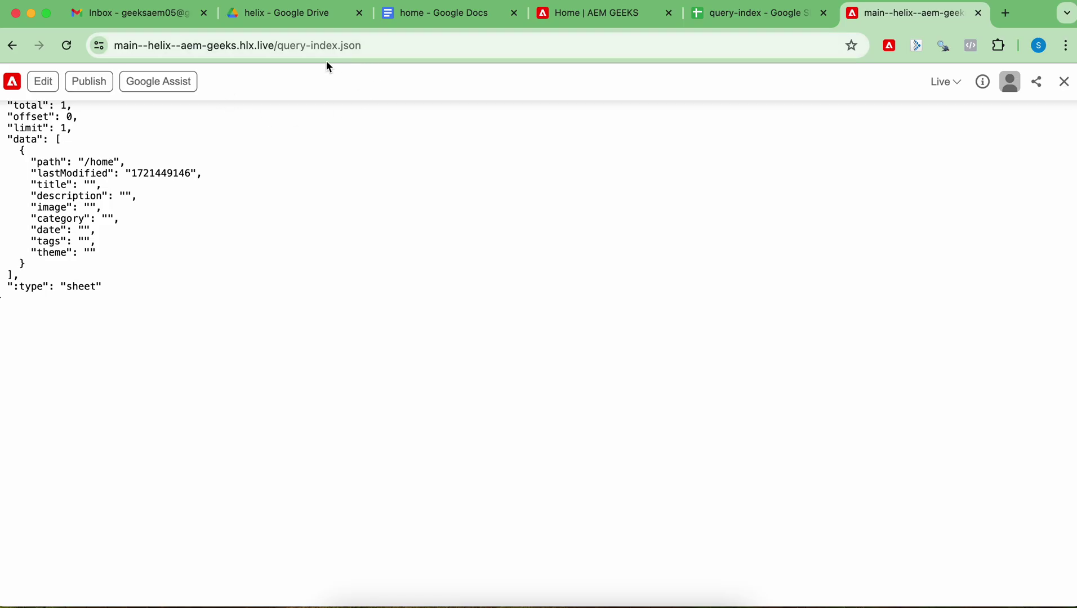
{"action": "left_click", "coordinate": [67, 46]}
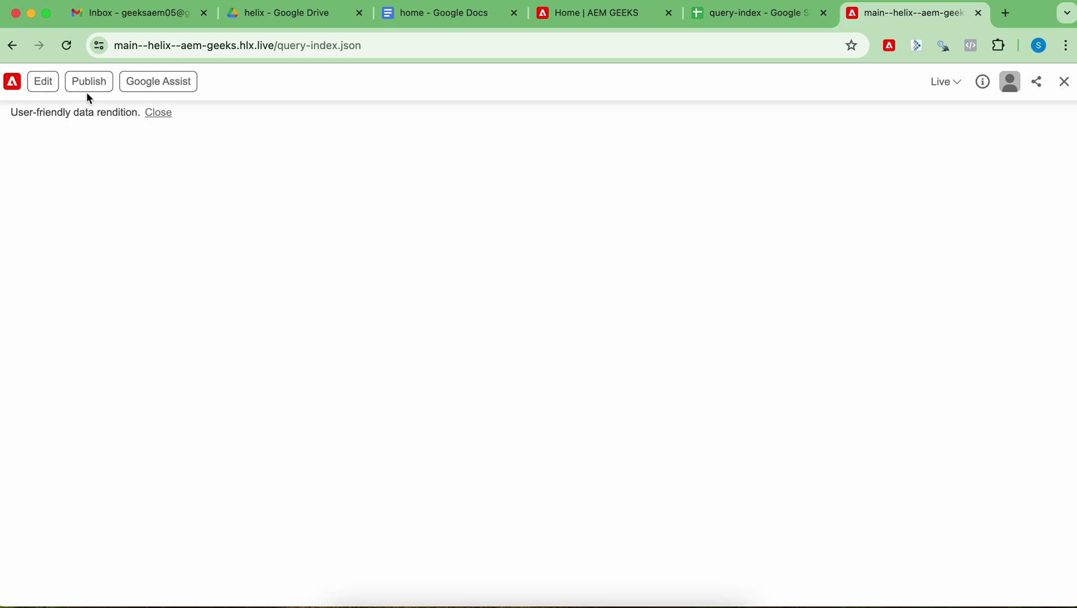
{"action": "left_click", "coordinate": [1063, 82]}
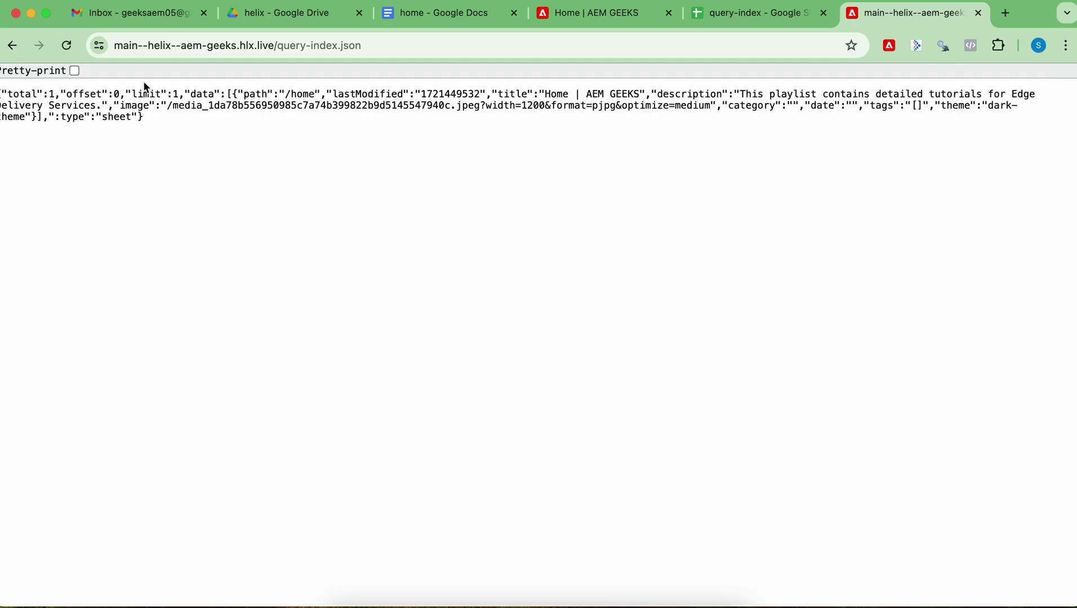
{"action": "left_click", "coordinate": [75, 71]}
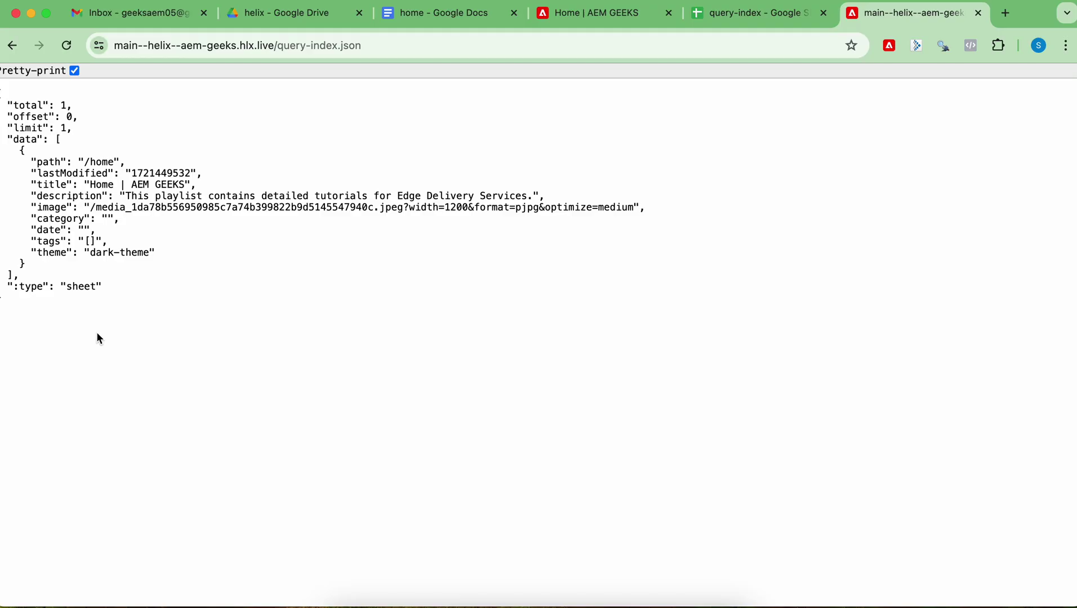
Toggle the Sidekick on query-index.json to view /home's metadata, modified 20 Jul 2024, as a table
{"action": "left_click", "coordinate": [890, 48]}
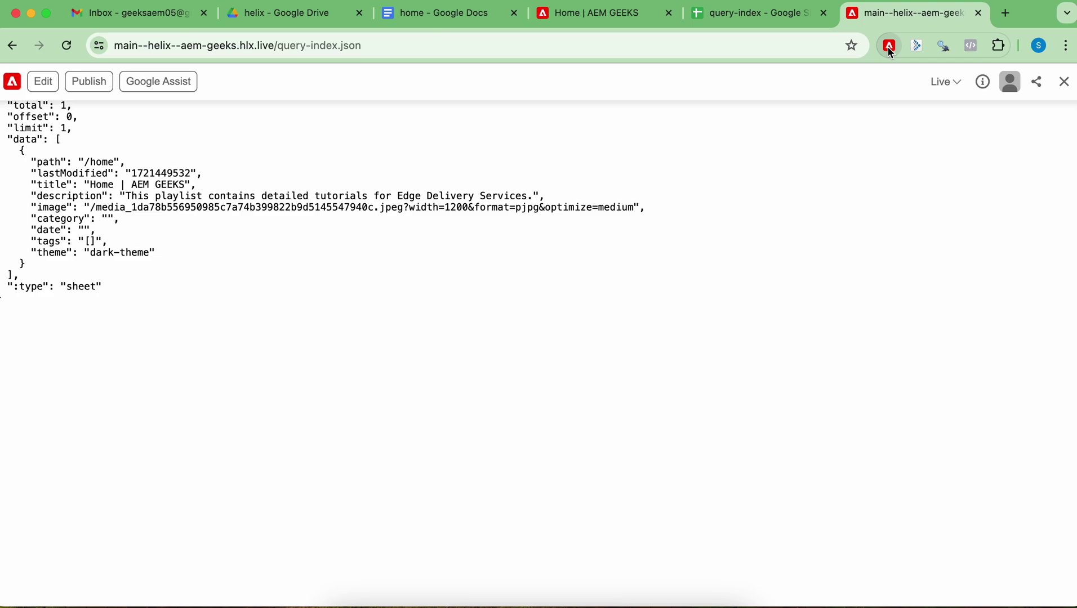
{"action": "left_click", "coordinate": [889, 47]}
{"action": "left_click", "coordinate": [890, 47]}
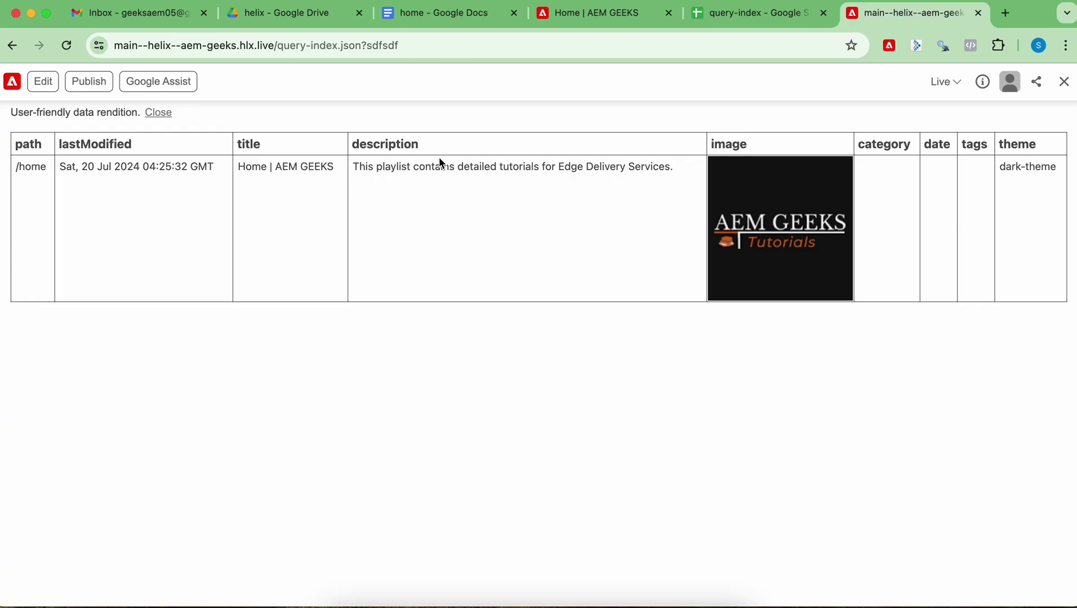
Open Chrome DevTools on the published home page and inspect a page section
{"action": "left_click", "coordinate": [603, 12]}
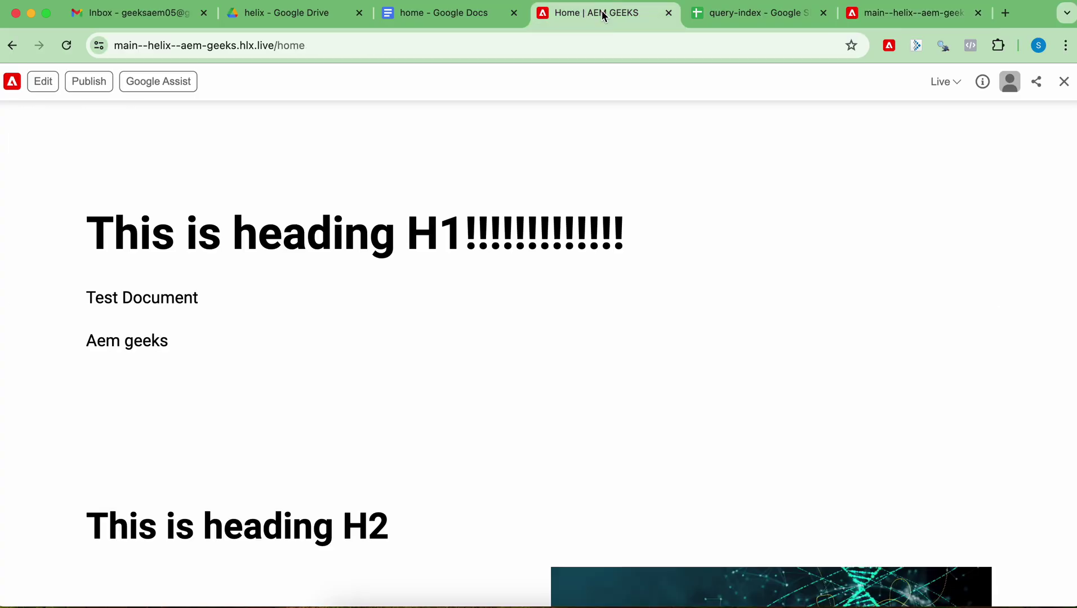
{"action": "key", "text": "super+alt+j"}
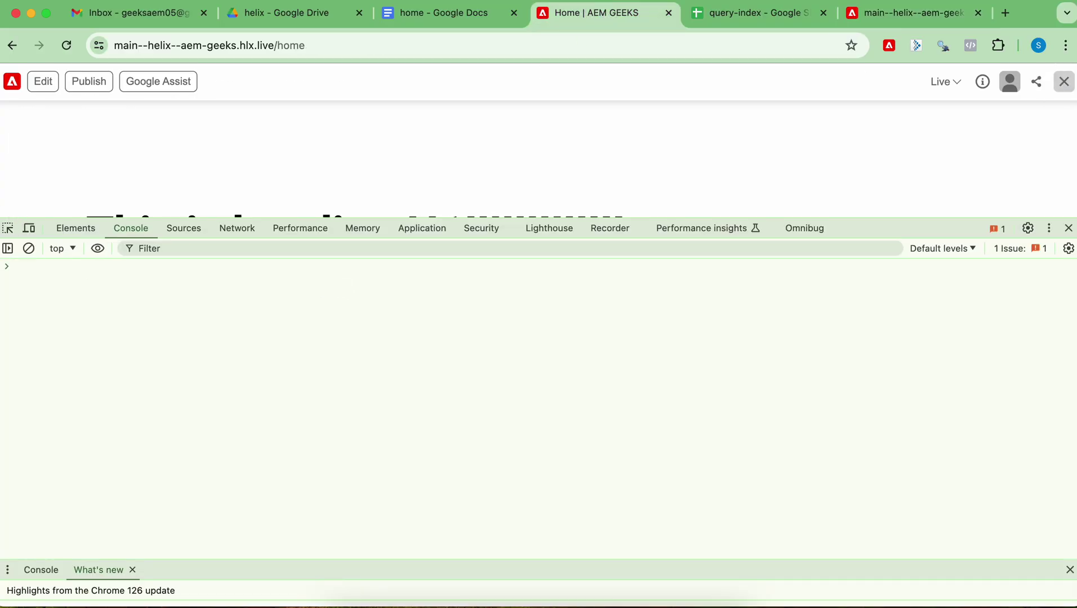
{"action": "left_click", "coordinate": [1063, 81]}
{"action": "left_click", "coordinate": [8, 230]}
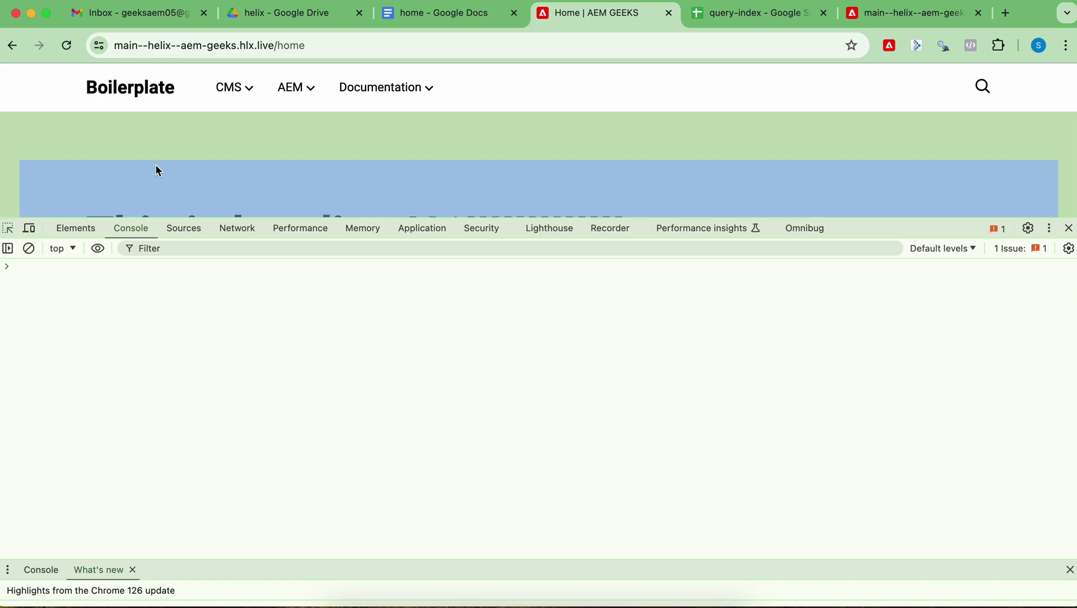
{"action": "left_click", "coordinate": [163, 134]}
Expand <head> to review the title, description, og:image and twitter meta tags, then bring up the query-index sheet
{"action": "left_click", "coordinate": [11, 270]}
{"action": "left_click", "coordinate": [252, 438]}
{"action": "scroll", "coordinate": [251, 438], "scroll_direction": "down", "scroll_amount": 1}
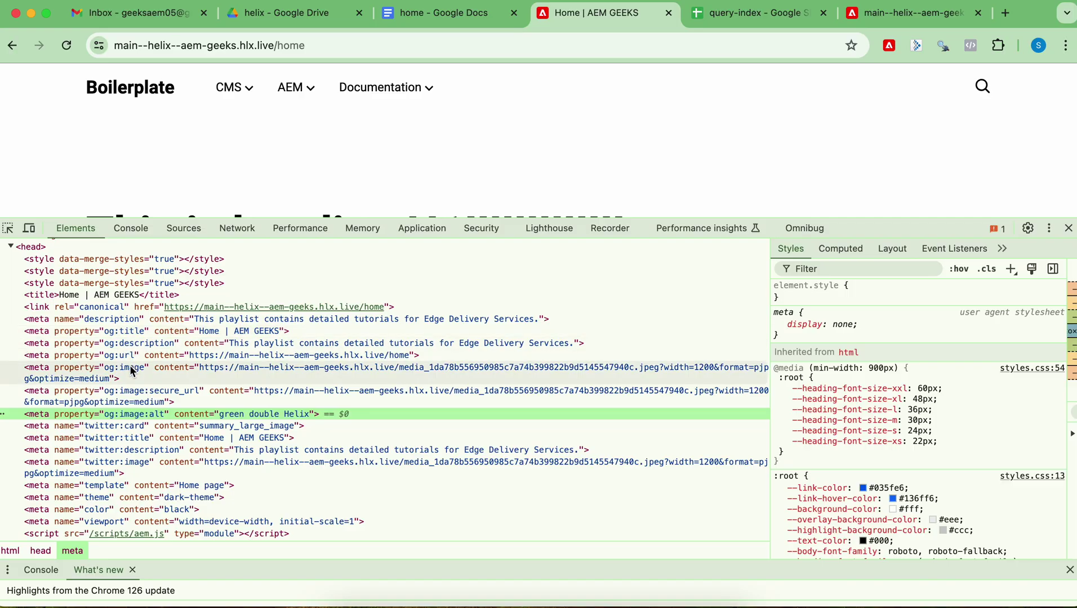
{"action": "scroll", "coordinate": [150, 424], "scroll_direction": "down", "scroll_amount": 1}
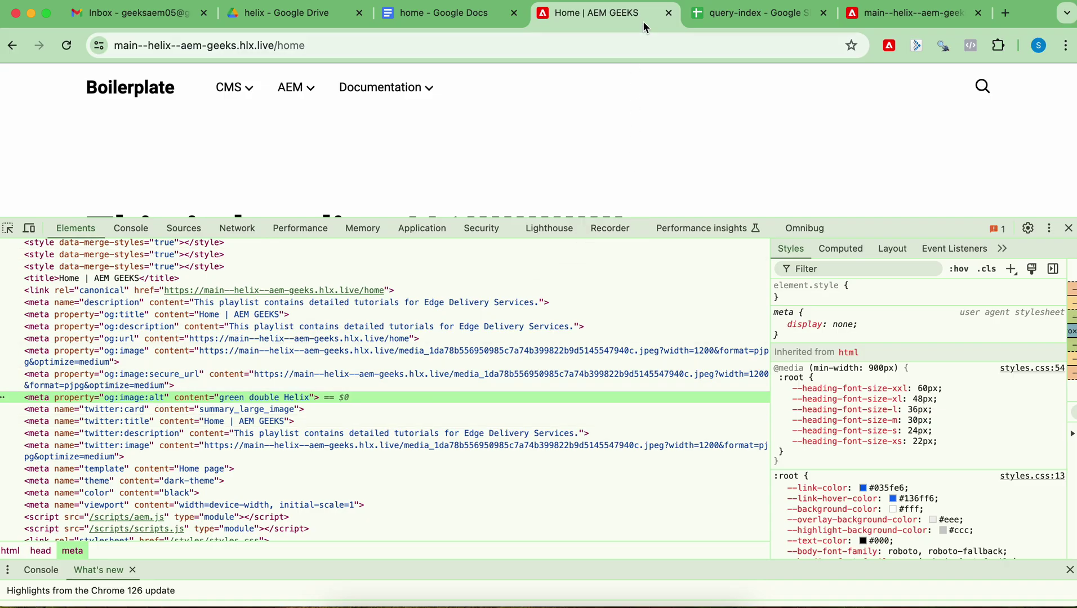
{"action": "left_click", "coordinate": [719, 16]}
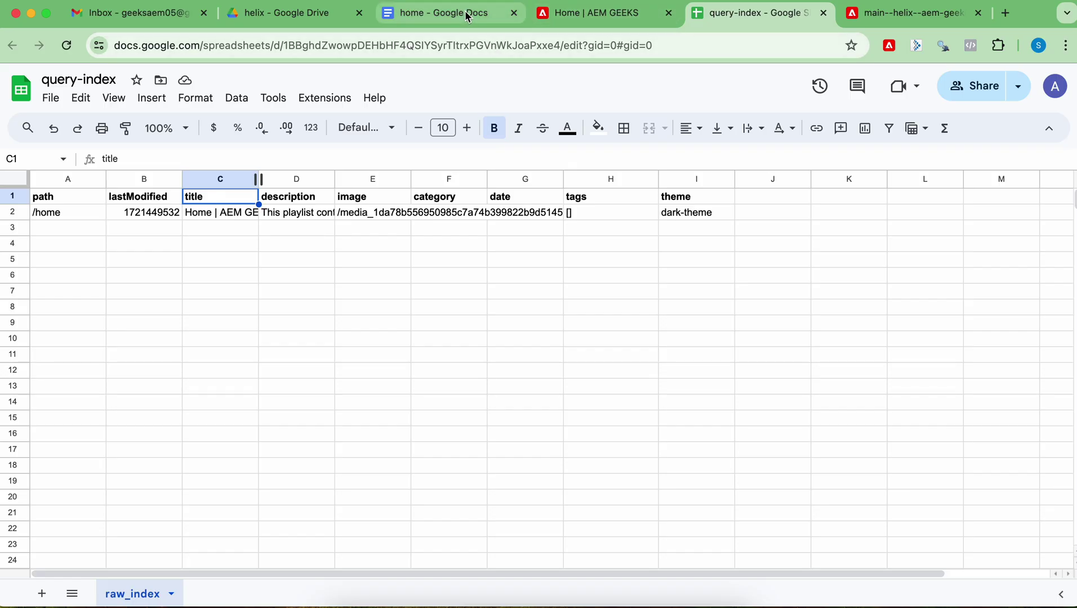
Check the sheet's lone /home row, then return to the live query-index.json page
{"action": "left_click", "coordinate": [603, 12]}
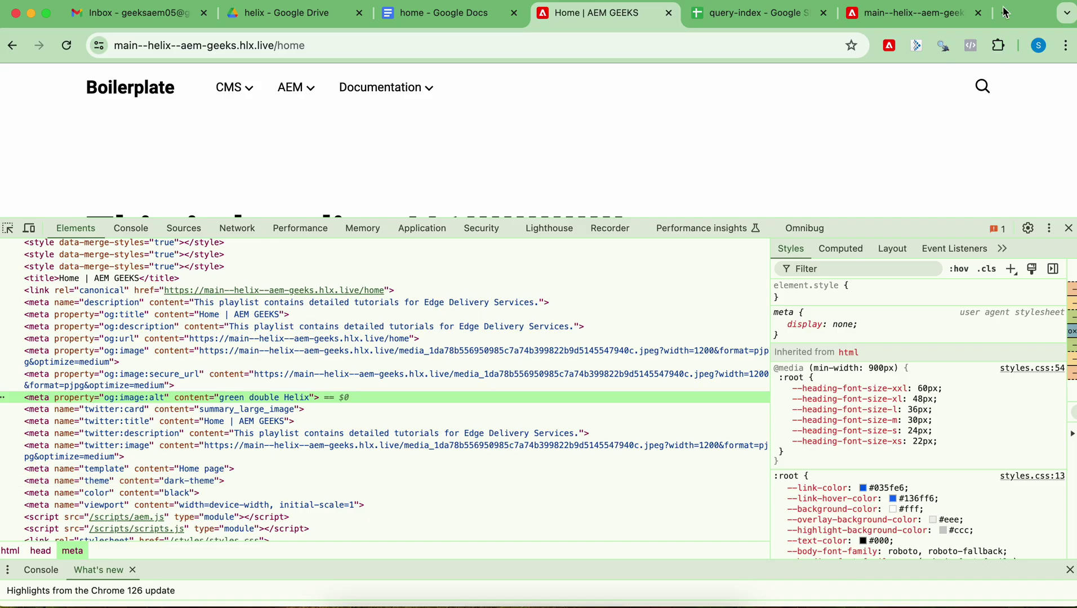
{"action": "left_click", "coordinate": [899, 17]}
Switch the query-index JSON from Live to the Preview environment in the Sidekick
{"action": "left_click", "coordinate": [585, 14]}
{"action": "left_click", "coordinate": [903, 19]}
{"action": "left_click", "coordinate": [895, 44]}
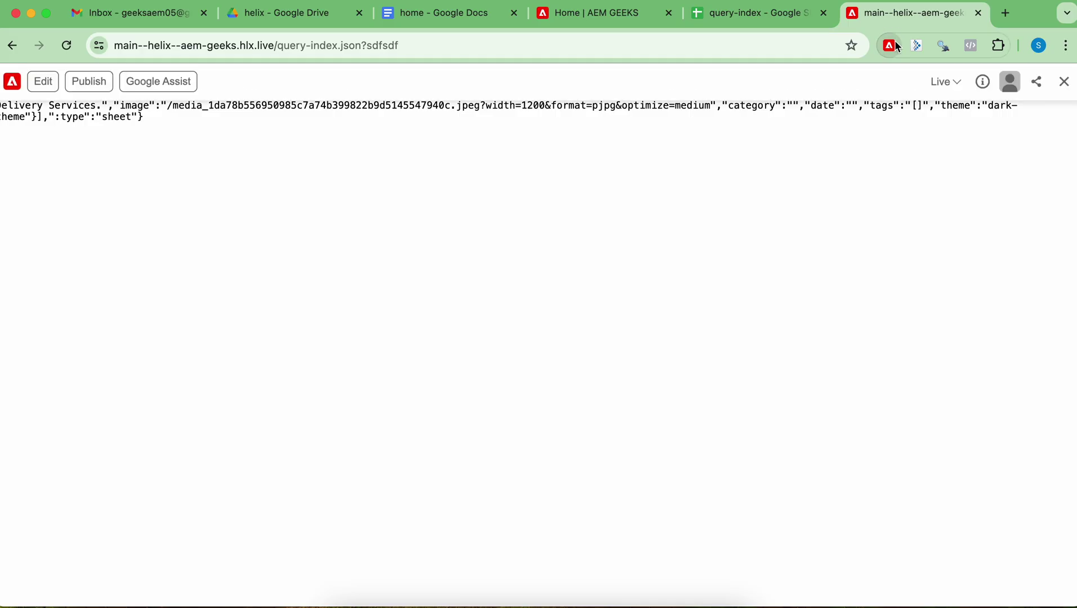
{"action": "left_click", "coordinate": [950, 84]}
{"action": "left_click", "coordinate": [946, 104]}
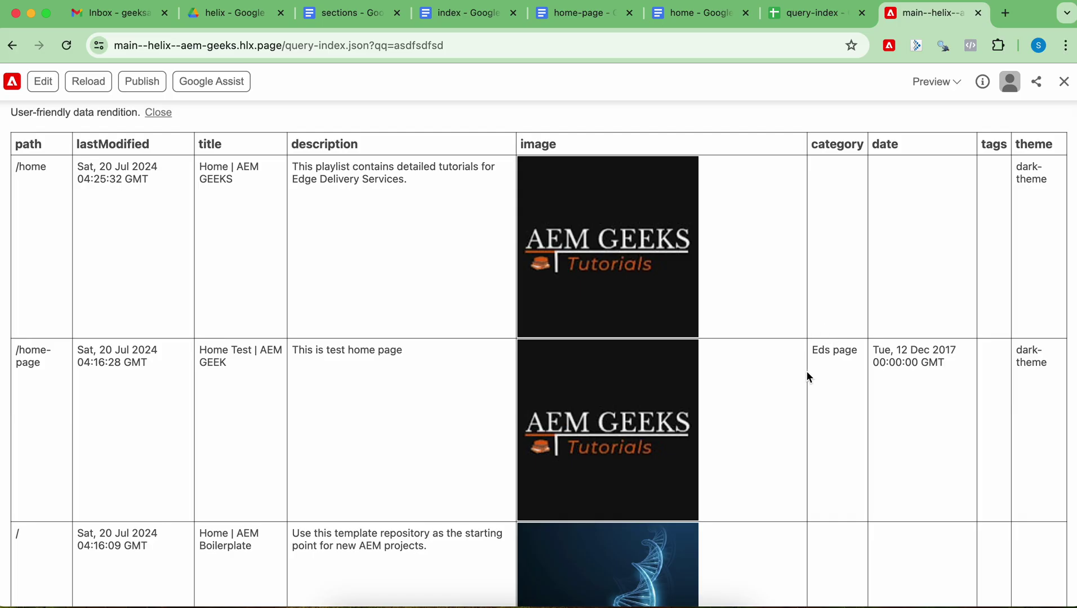
Review the preview index rows /home, /home-page, / and /sections, then go to the sections document
{"action": "scroll", "coordinate": [806, 371], "scroll_direction": "down", "scroll_amount": 2}
{"action": "scroll", "coordinate": [806, 371], "scroll_direction": "up", "scroll_amount": 2}
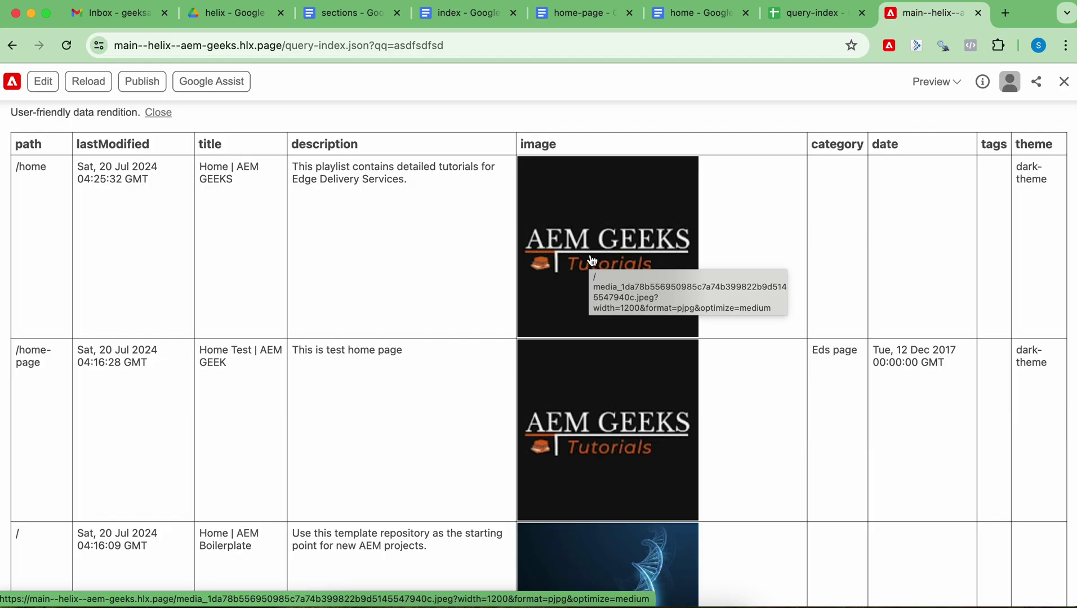
{"action": "scroll", "coordinate": [592, 260], "scroll_direction": "down", "scroll_amount": 1}
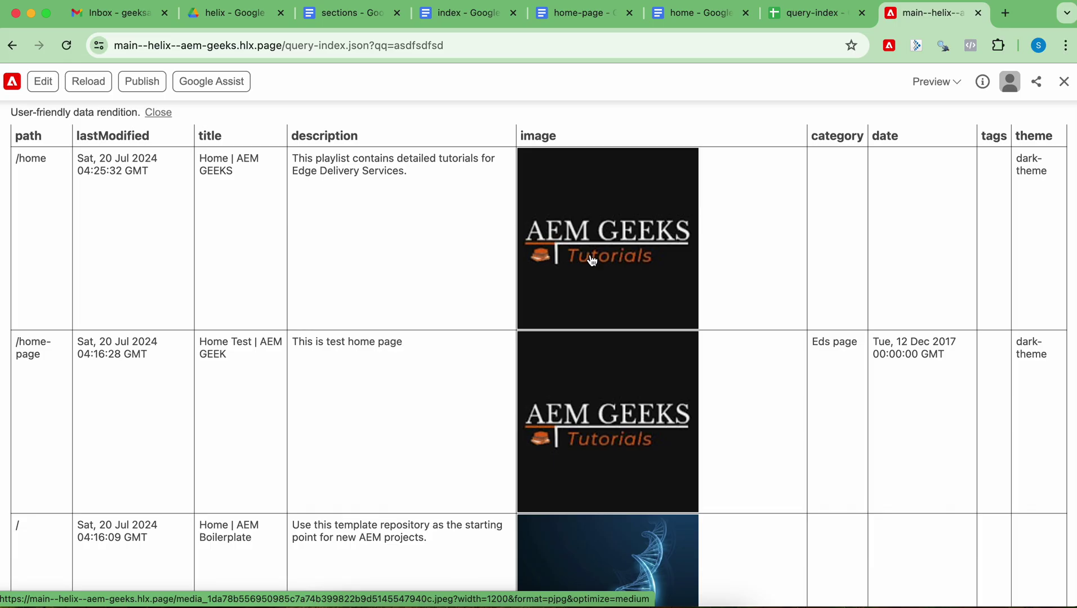
{"action": "scroll", "coordinate": [591, 260], "scroll_direction": "down", "scroll_amount": 5}
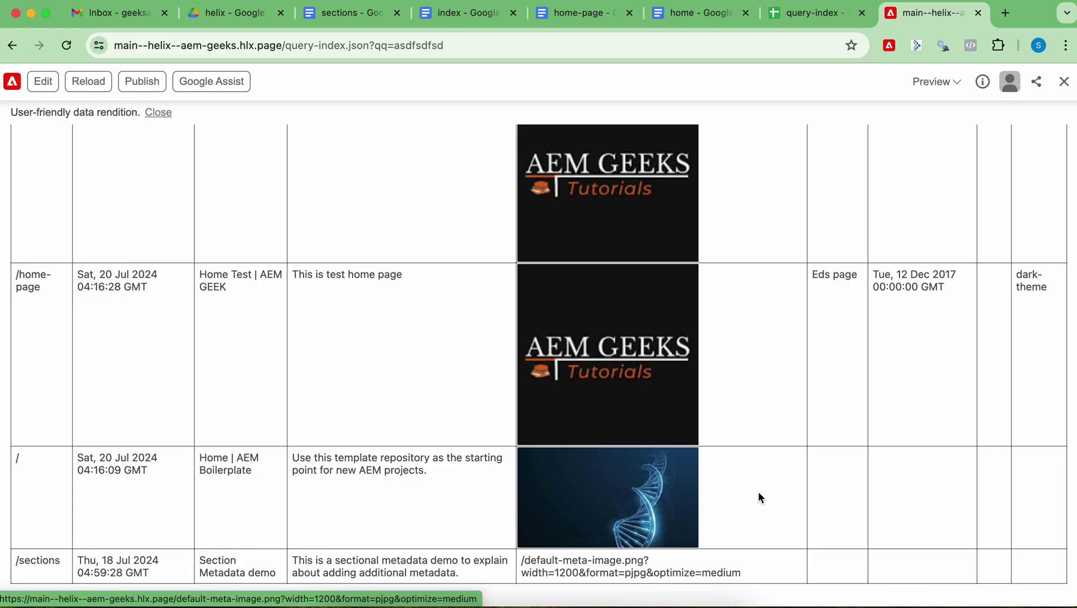
{"action": "scroll", "coordinate": [758, 491], "scroll_direction": "up", "scroll_amount": 2}
{"action": "scroll", "coordinate": [758, 491], "scroll_direction": "down", "scroll_amount": 2}
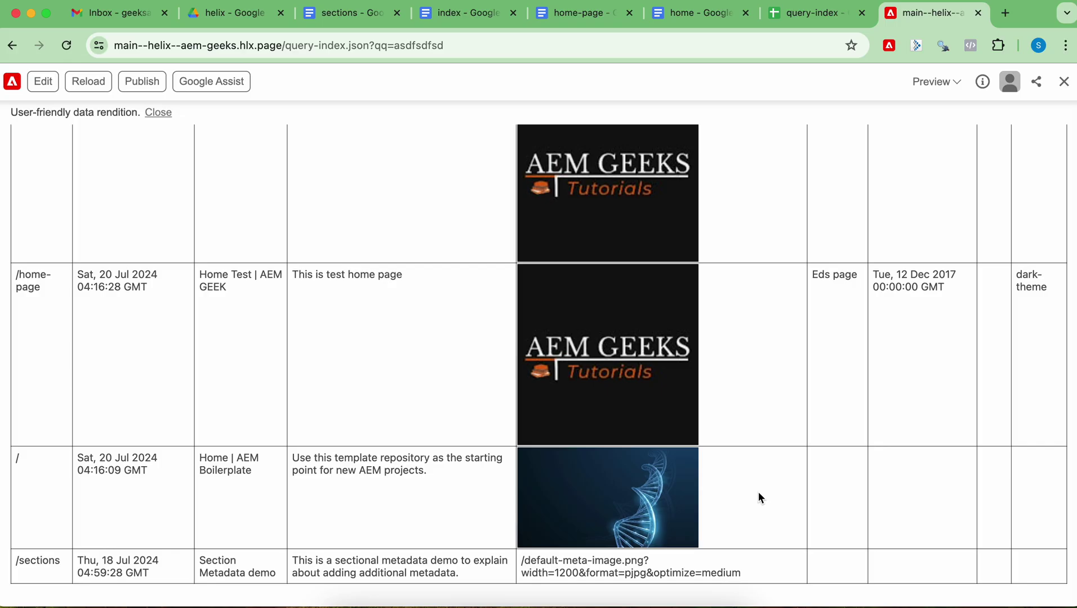
{"action": "left_click", "coordinate": [352, 13]}
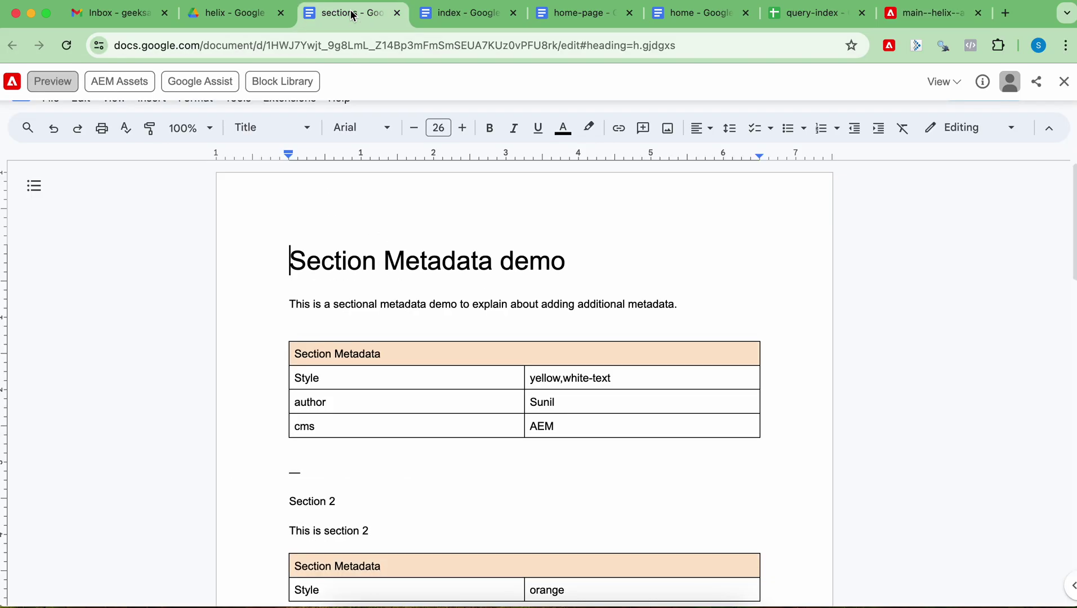
Rename the 'sections' document in the helix Drive folder to 'sections1'
{"action": "left_click", "coordinate": [68, 46]}
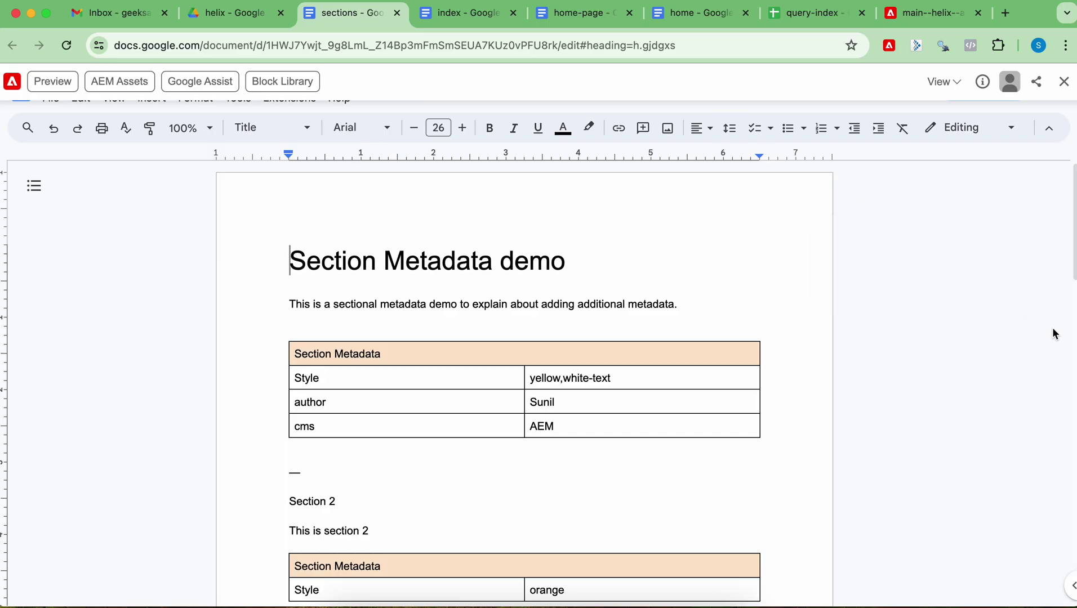
{"action": "left_click", "coordinate": [236, 13]}
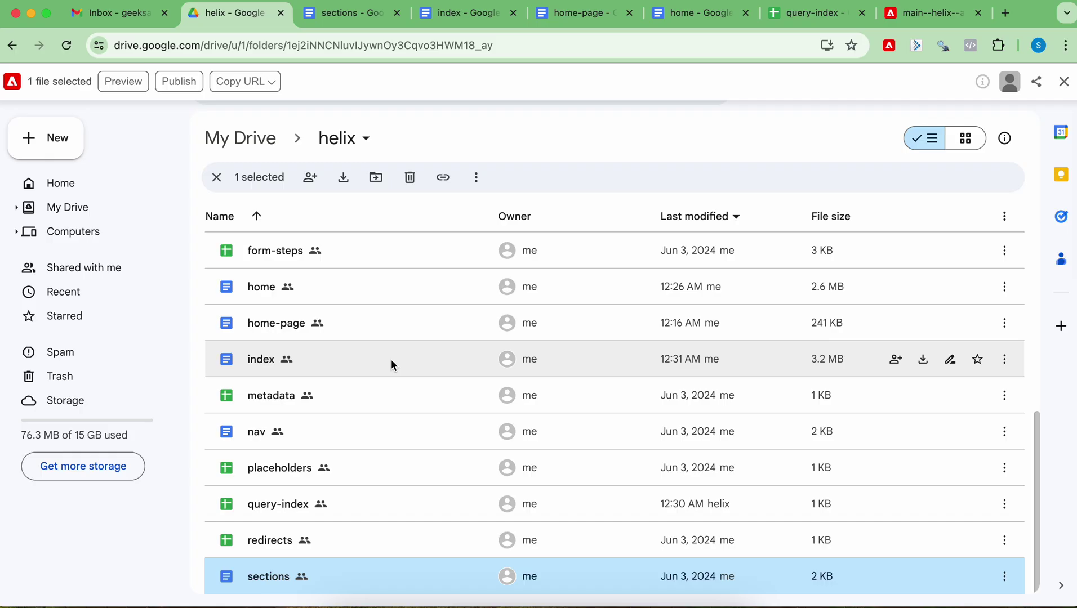
{"action": "right_click", "coordinate": [350, 575]}
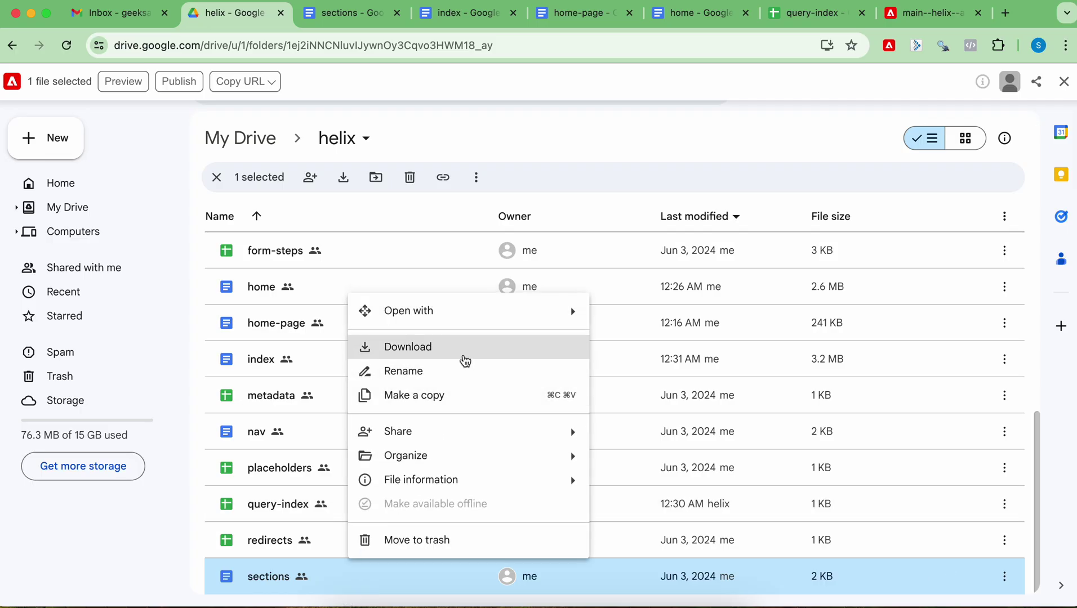
{"action": "left_click", "coordinate": [446, 371]}
{"action": "left_click", "coordinate": [462, 339]}
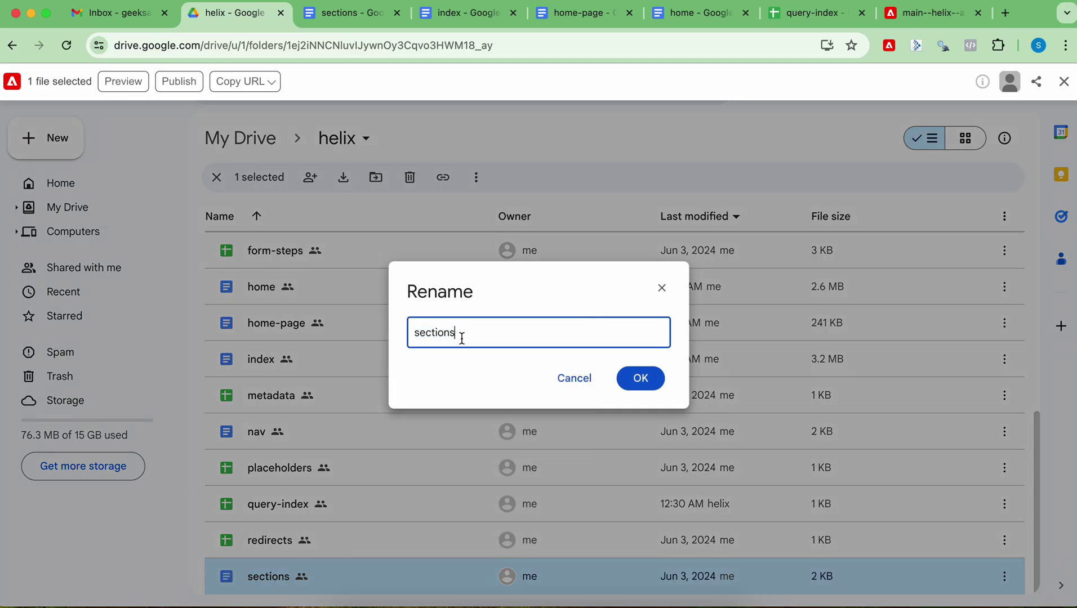
{"action": "type", "text": "1"}
{"action": "left_click", "coordinate": [641, 379]}
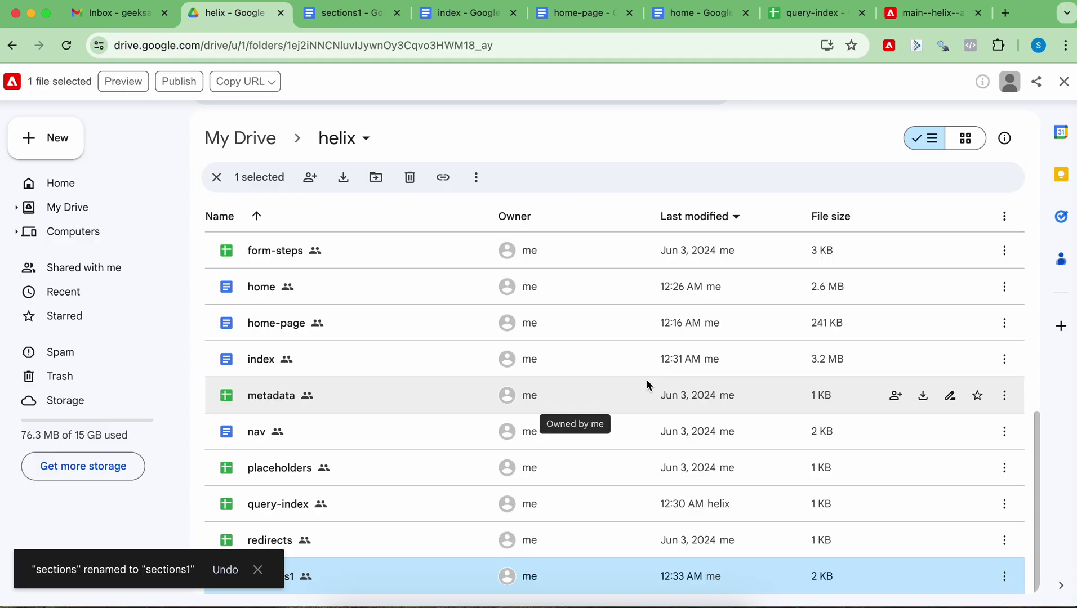
{"action": "left_click", "coordinate": [344, 12]}
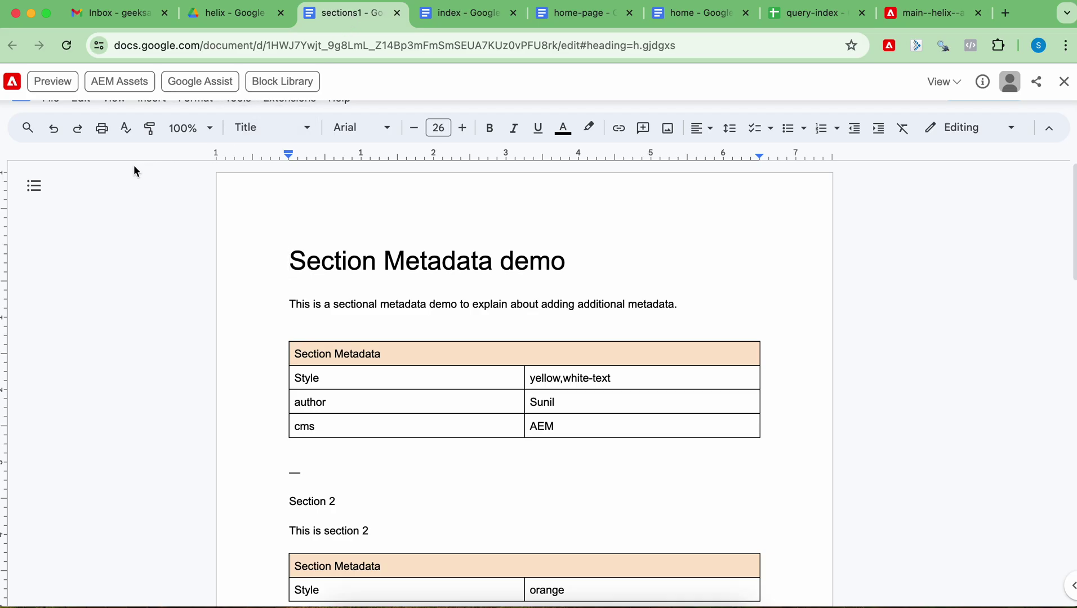
Preview the renamed doc, confirm its URL is still /sections, and check that row in the preview index
{"action": "left_click", "coordinate": [68, 46]}
{"action": "left_click", "coordinate": [969, 309]}
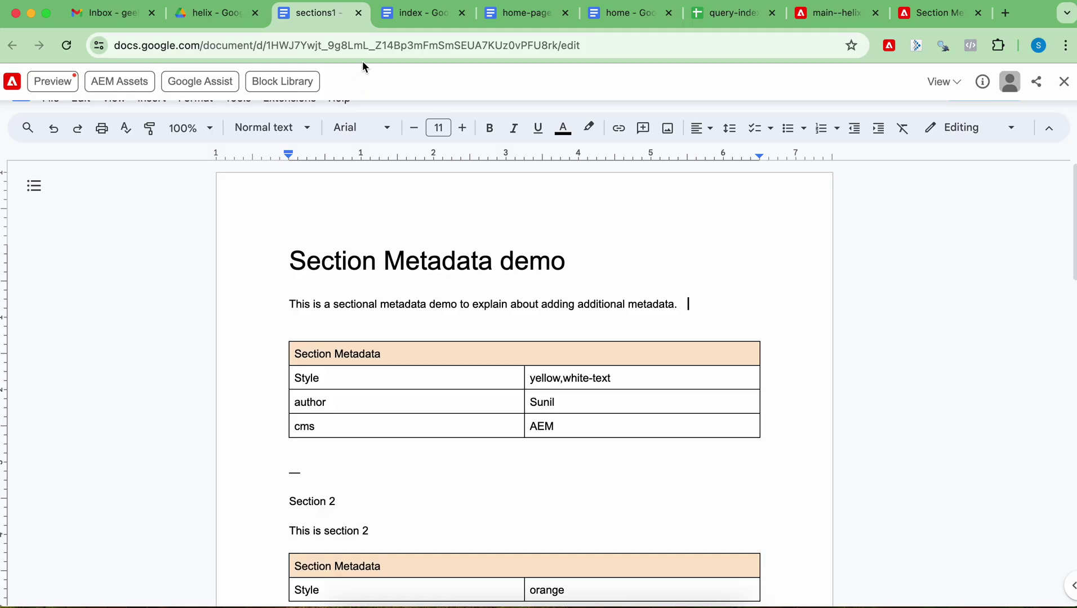
{"action": "left_click", "coordinate": [930, 16]}
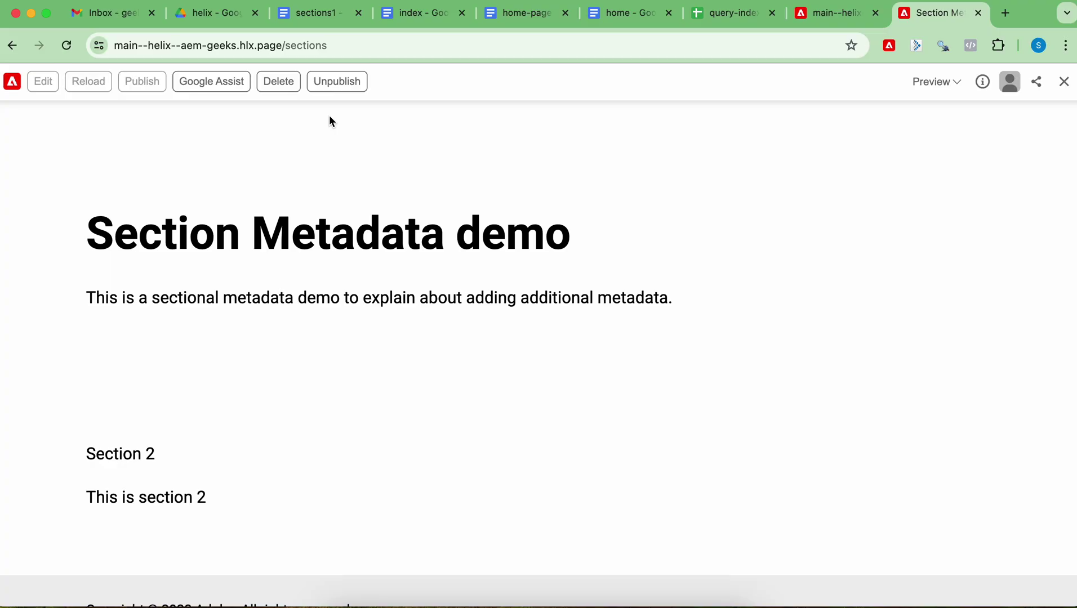
{"action": "left_click", "coordinate": [283, 45]}
{"action": "double_click", "coordinate": [283, 45]}
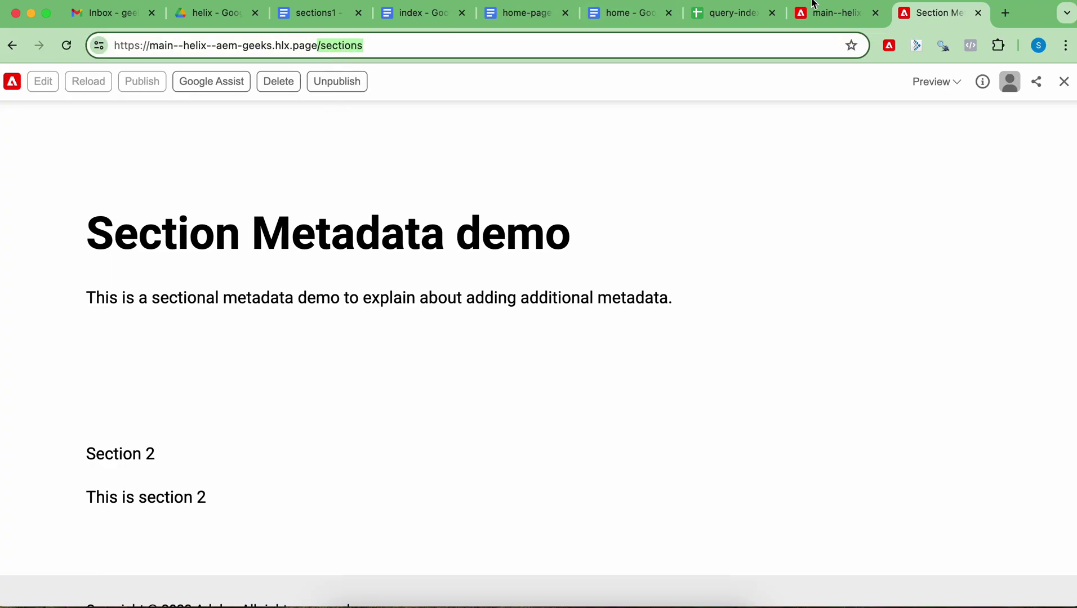
{"action": "left_click", "coordinate": [834, 12]}
{"action": "left_click_drag", "start_coordinate": [15, 560], "coordinate": [204, 588]}
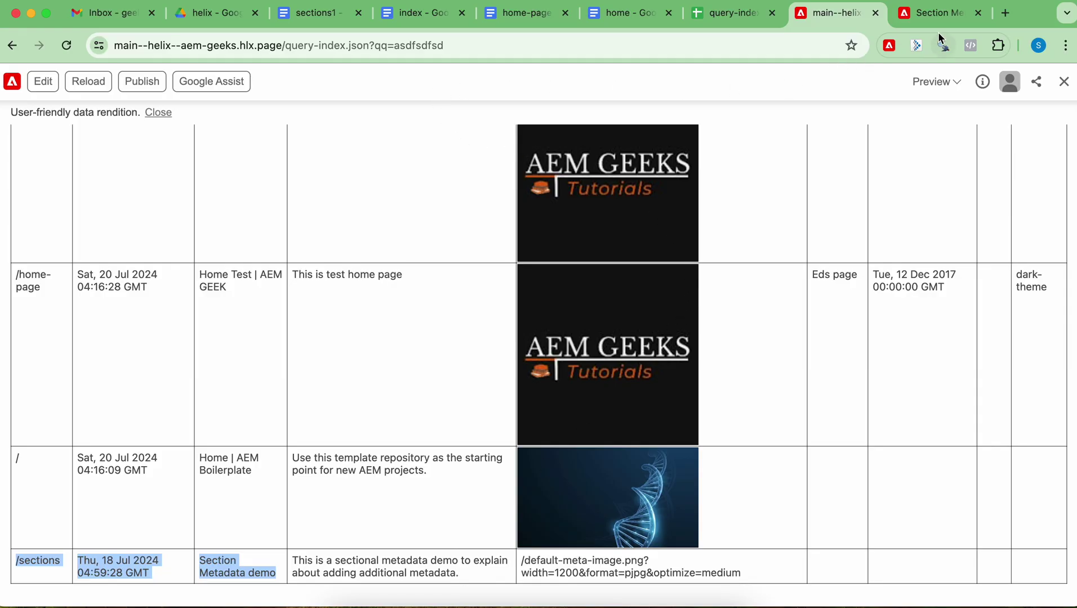
Unpublish the /sections page and verify it disappears from the query index and raw_index sheet
{"action": "left_click", "coordinate": [934, 15]}
{"action": "left_click", "coordinate": [325, 81]}
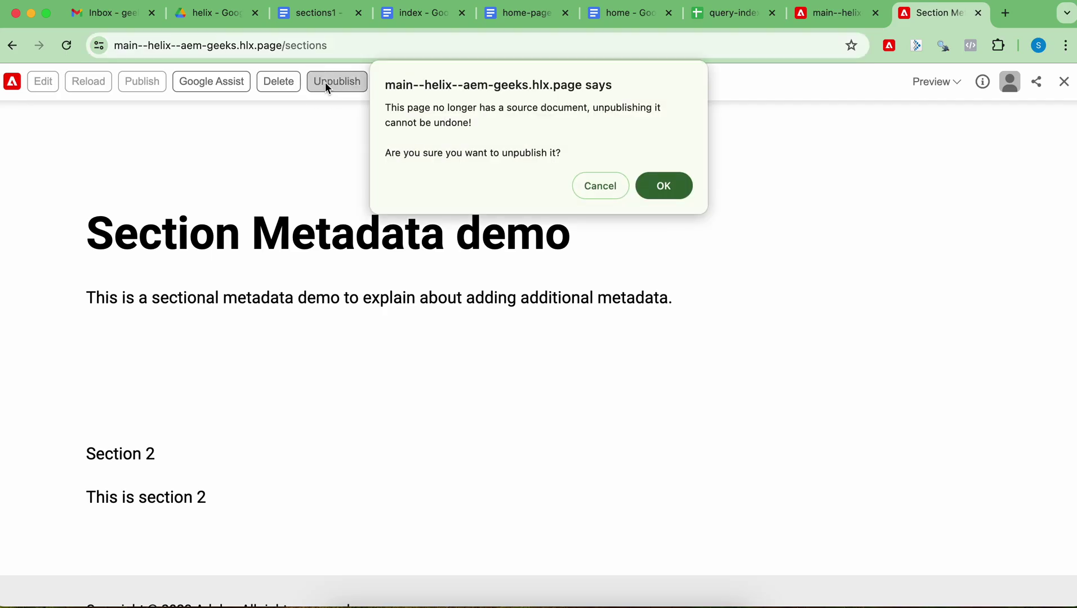
{"action": "left_click", "coordinate": [675, 189]}
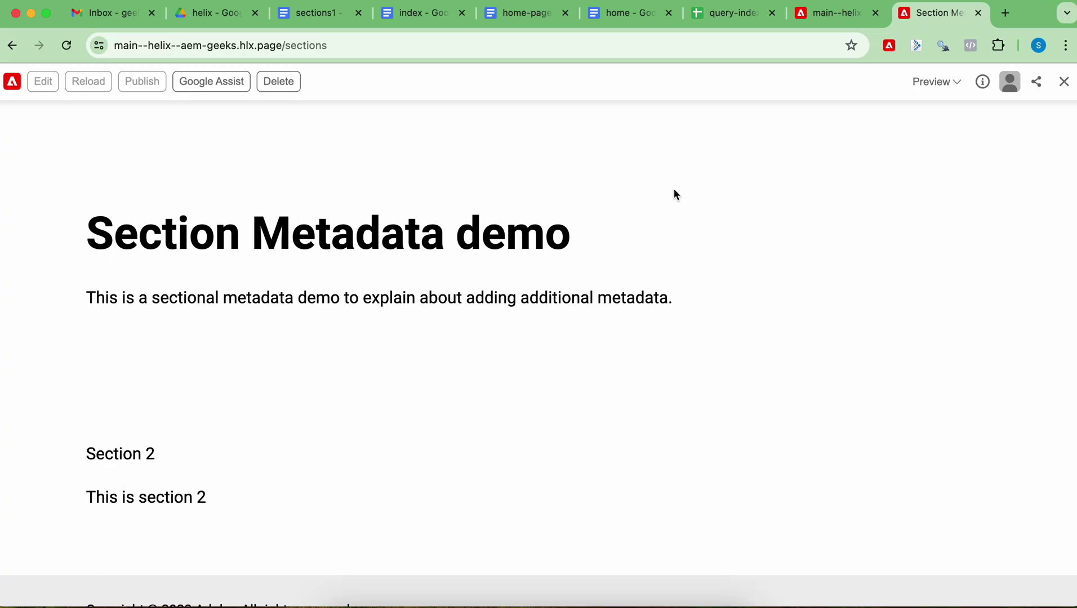
{"action": "key", "text": "ctrl+shift+Tab"}
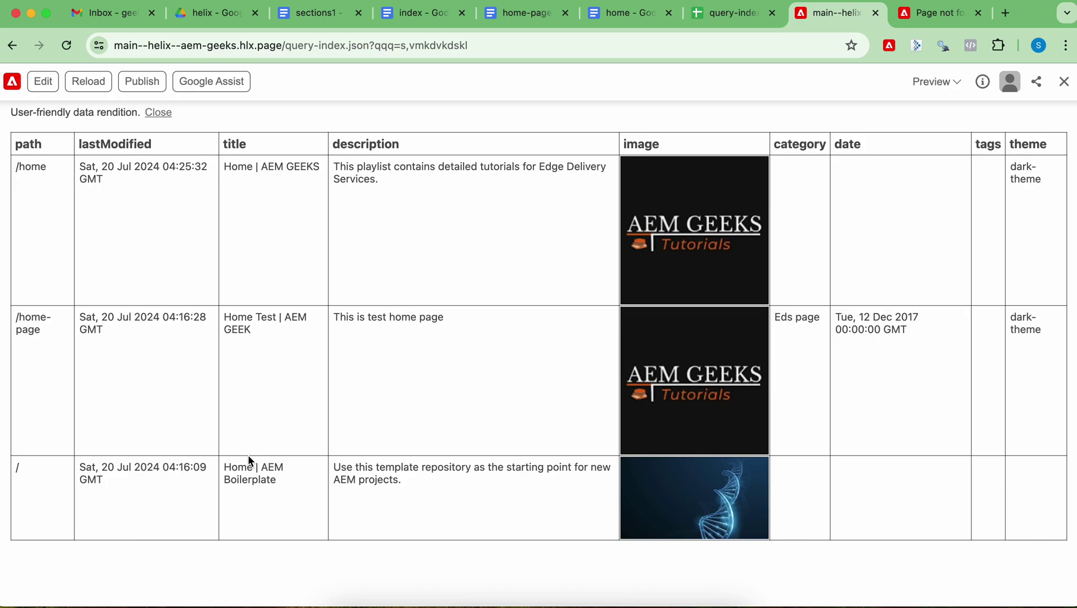
{"action": "left_click", "coordinate": [734, 13]}
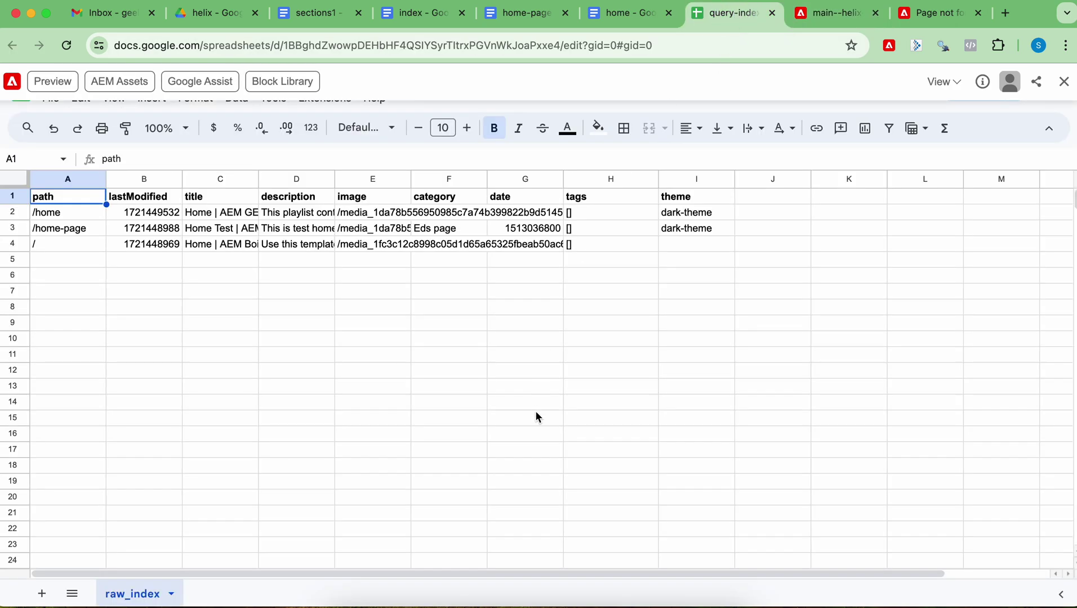